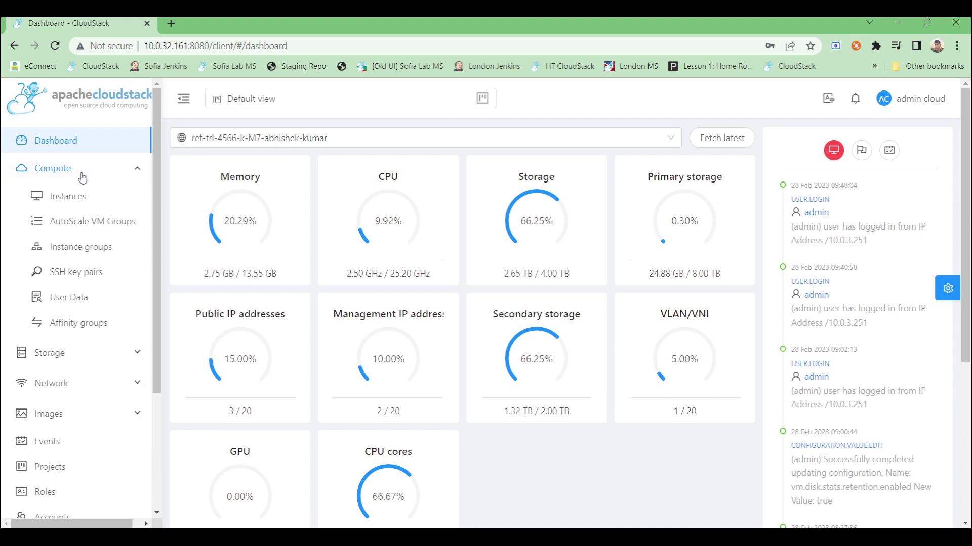
- Open the metrics of the test-vm instance
{"action": "left_click", "coordinate": [72, 196]}
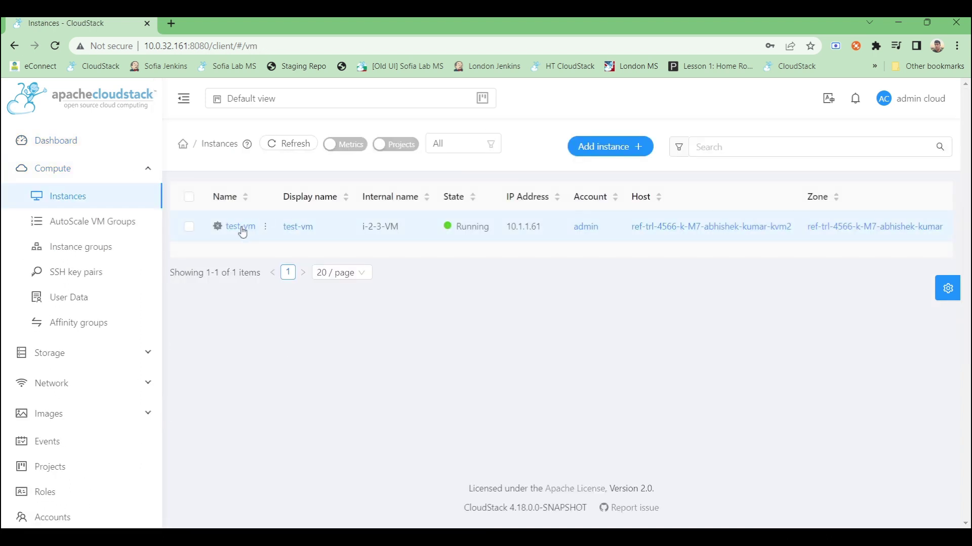
{"action": "left_click", "coordinate": [240, 226]}
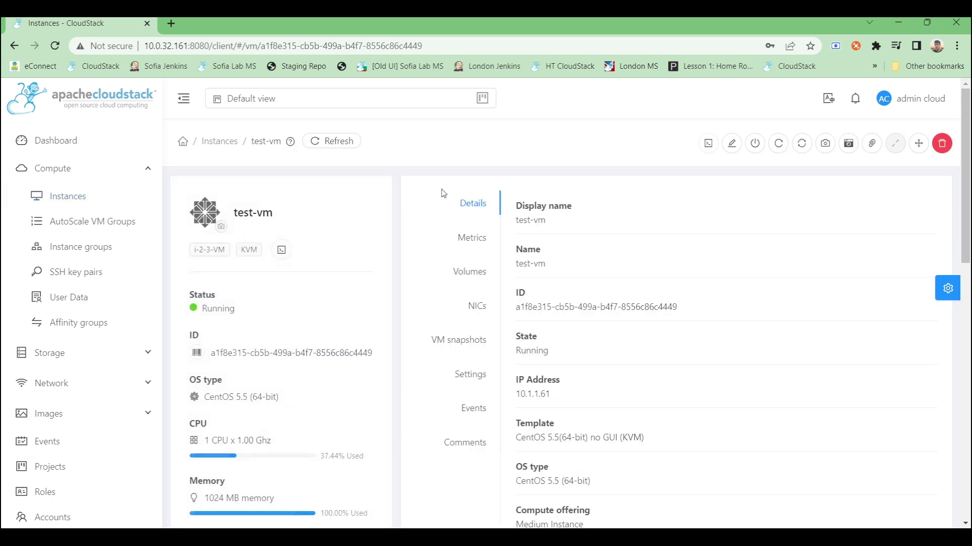
{"action": "left_click", "coordinate": [473, 241]}
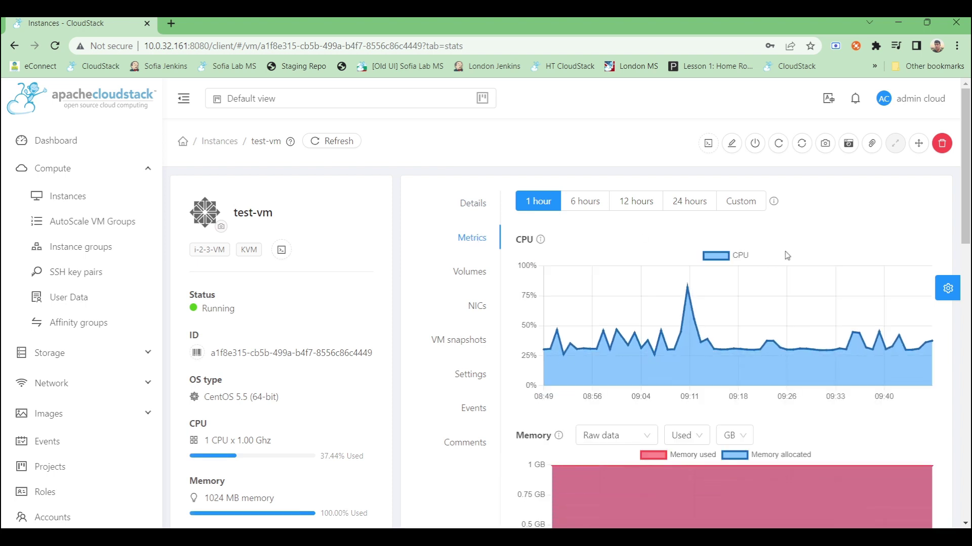
- Review the instance's CPU, memory, disk and network charts for the last hour
{"action": "scroll", "coordinate": [787, 256], "scroll_direction": "down", "scroll_amount": 1}
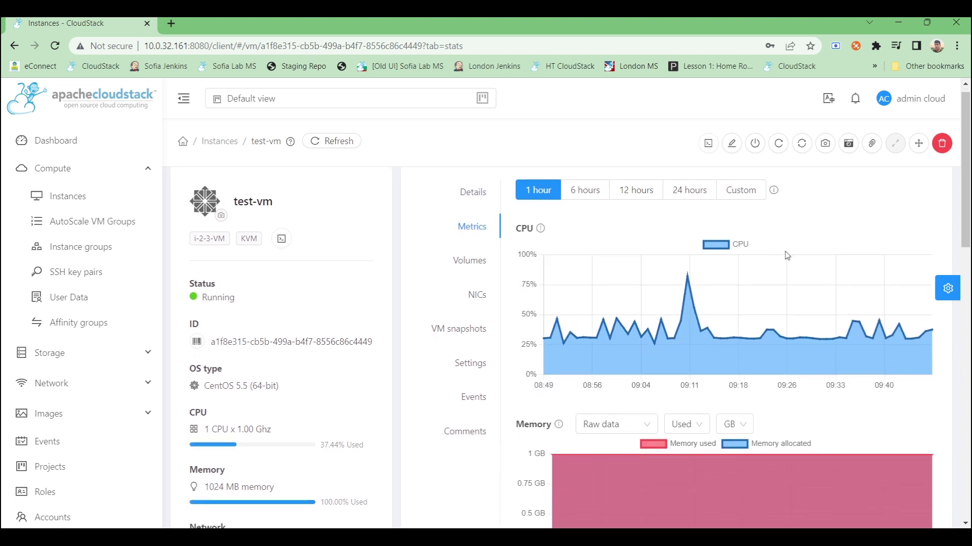
{"action": "scroll", "coordinate": [787, 255], "scroll_direction": "down", "scroll_amount": 1}
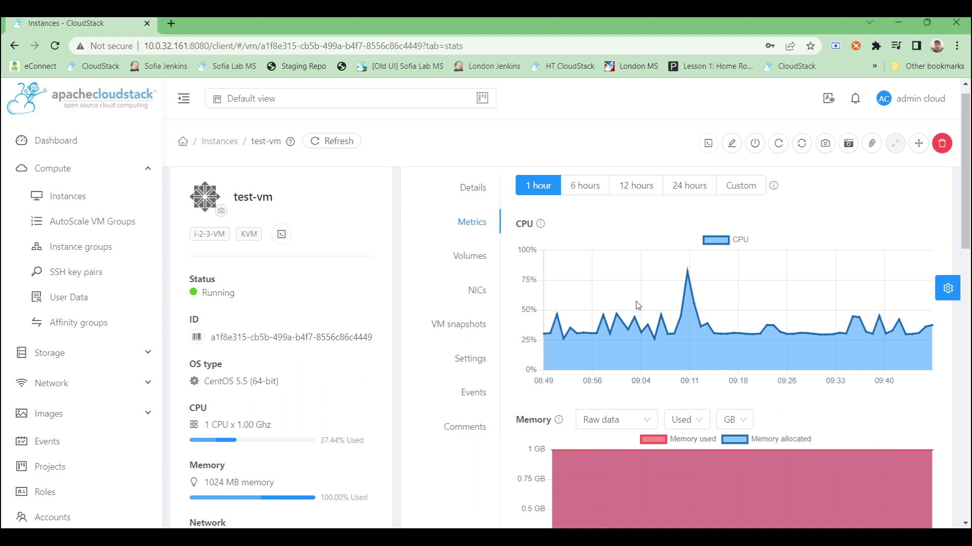
{"action": "scroll", "coordinate": [636, 302], "scroll_direction": "down", "scroll_amount": 3}
{"action": "scroll", "coordinate": [635, 301], "scroll_direction": "down", "scroll_amount": 8}
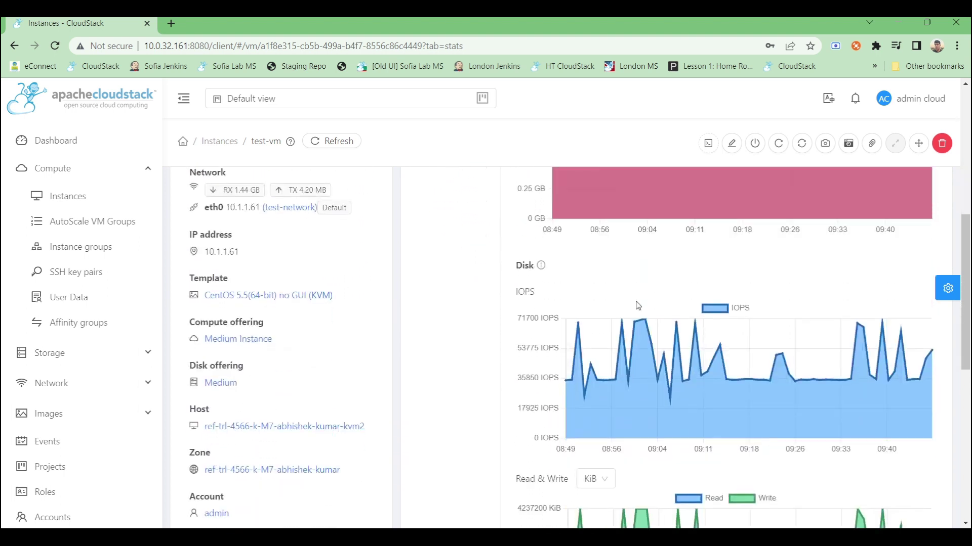
{"action": "scroll", "coordinate": [635, 301], "scroll_direction": "down", "scroll_amount": 4}
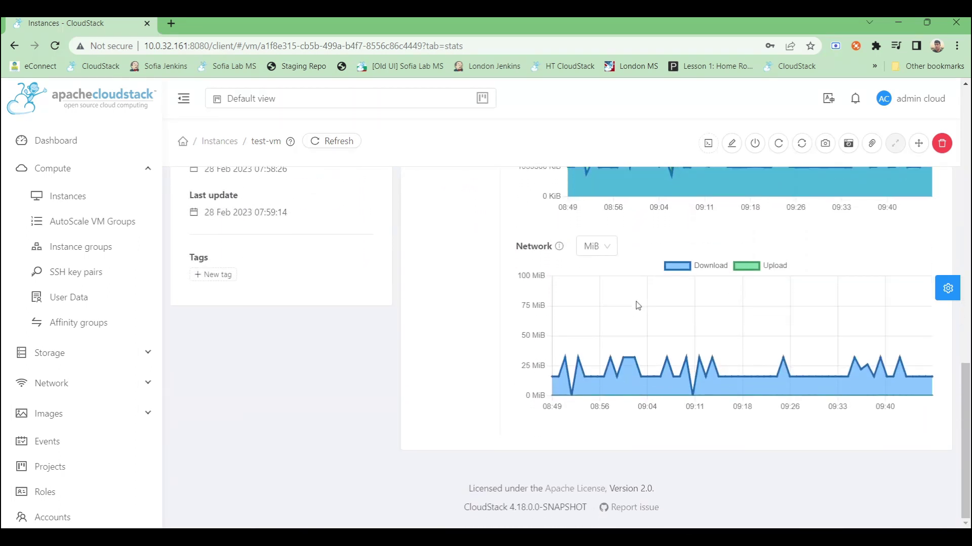
{"action": "scroll", "coordinate": [635, 301], "scroll_direction": "up", "scroll_amount": 6}
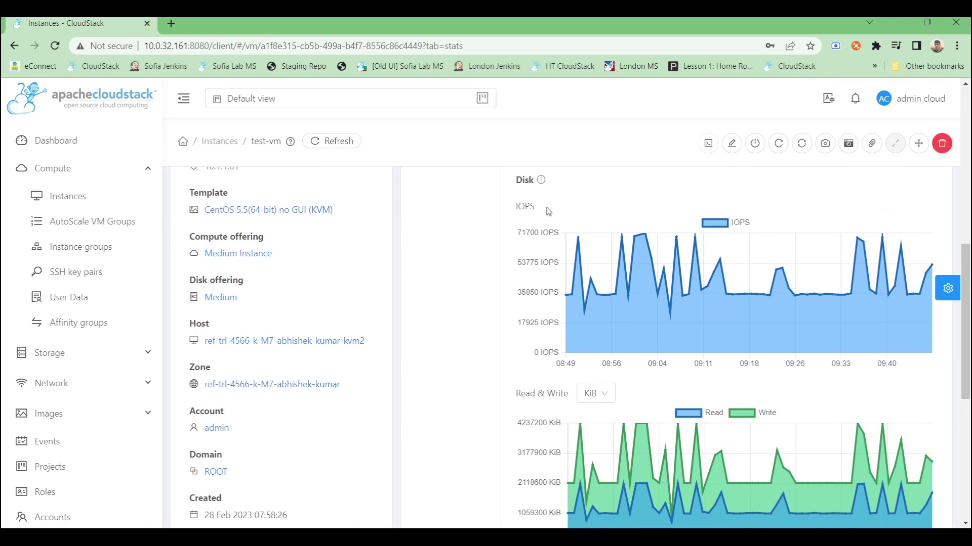
{"action": "scroll", "coordinate": [589, 330], "scroll_direction": "up", "scroll_amount": 10}
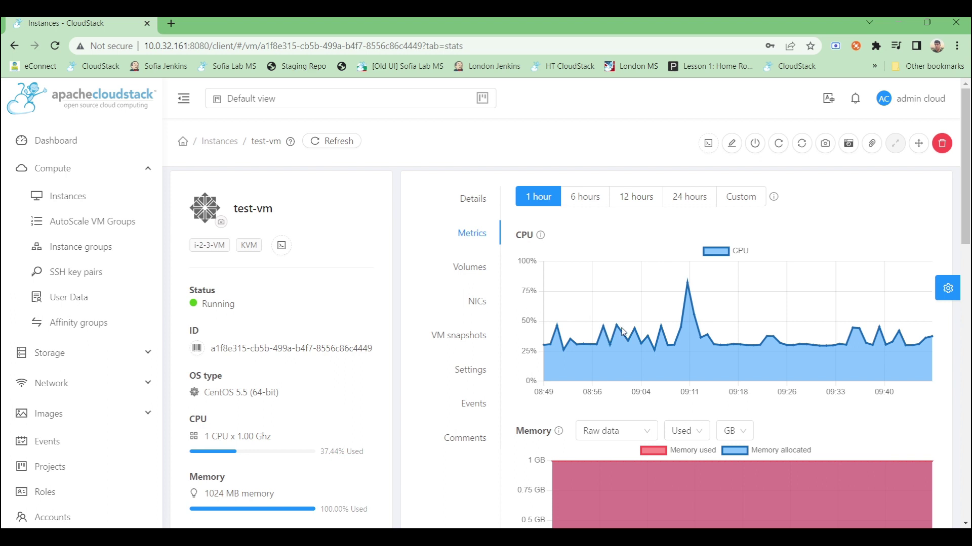
- View the instance's metrics over 6 hours, 12 hours and a custom range, and inspect the custom period options without changing them
{"action": "left_click", "coordinate": [580, 203]}
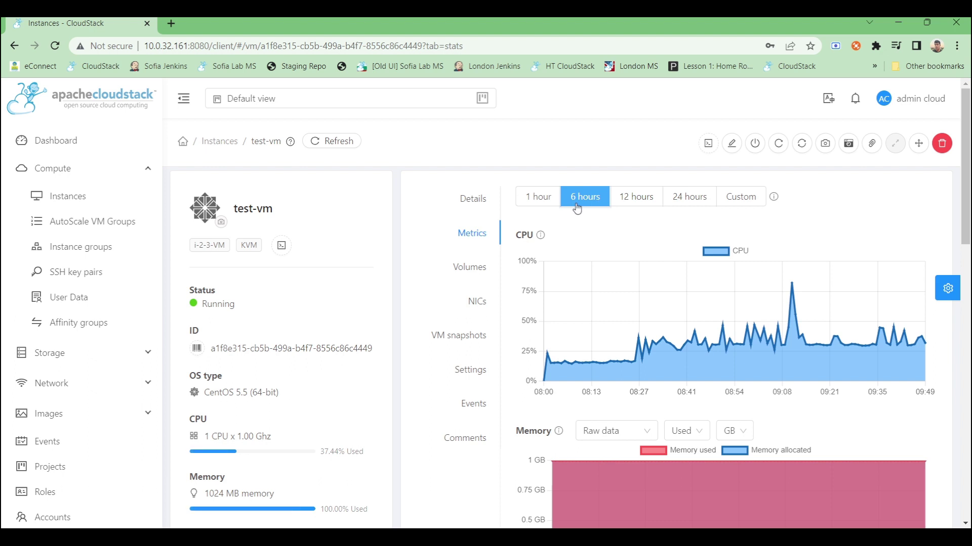
{"action": "left_click", "coordinate": [630, 202]}
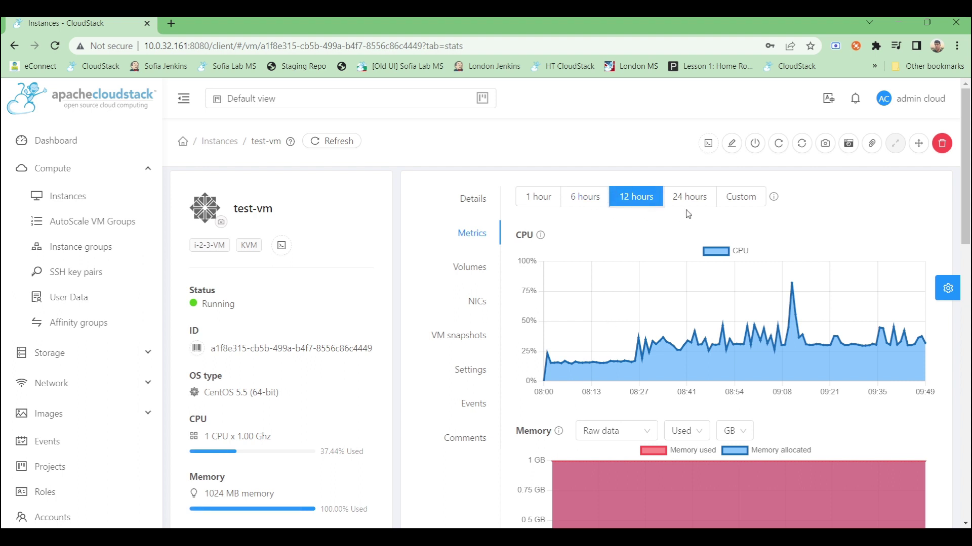
{"action": "left_click", "coordinate": [739, 203]}
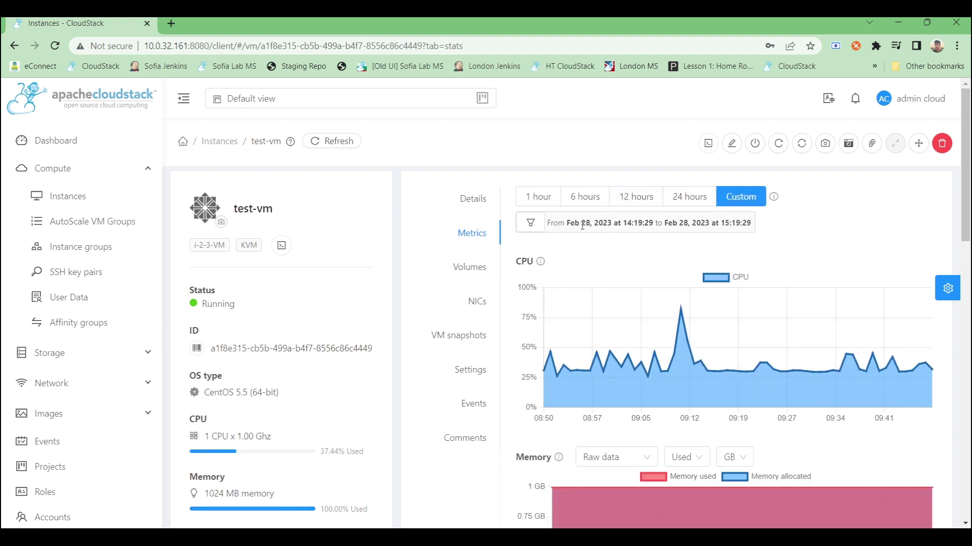
{"action": "left_click", "coordinate": [529, 222]}
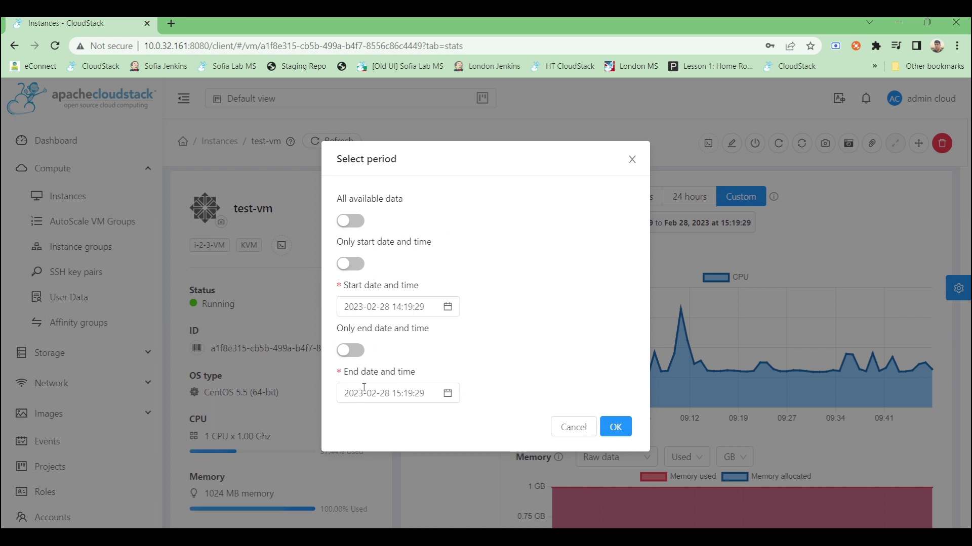
{"action": "left_click", "coordinate": [565, 429]}
- In the memory chart, hide and restore the Memory used series, and hide the Memory allocated series
{"action": "scroll", "coordinate": [630, 333], "scroll_direction": "down", "scroll_amount": 4}
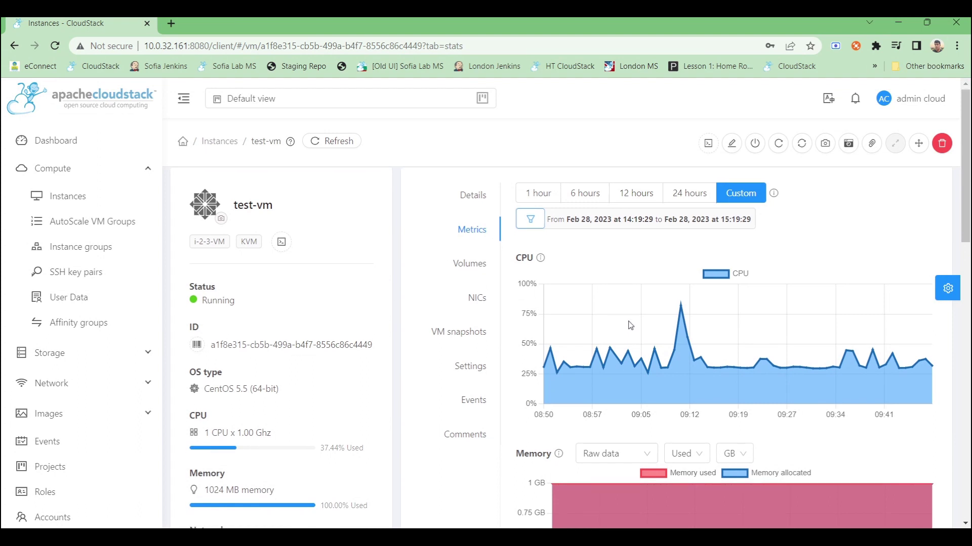
{"action": "scroll", "coordinate": [629, 325], "scroll_direction": "up", "scroll_amount": 1}
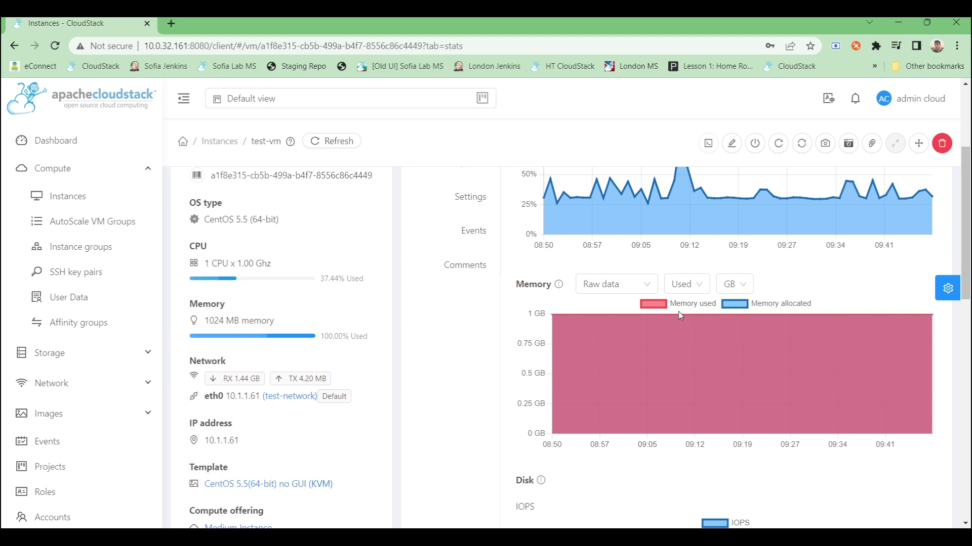
{"action": "left_click", "coordinate": [650, 306]}
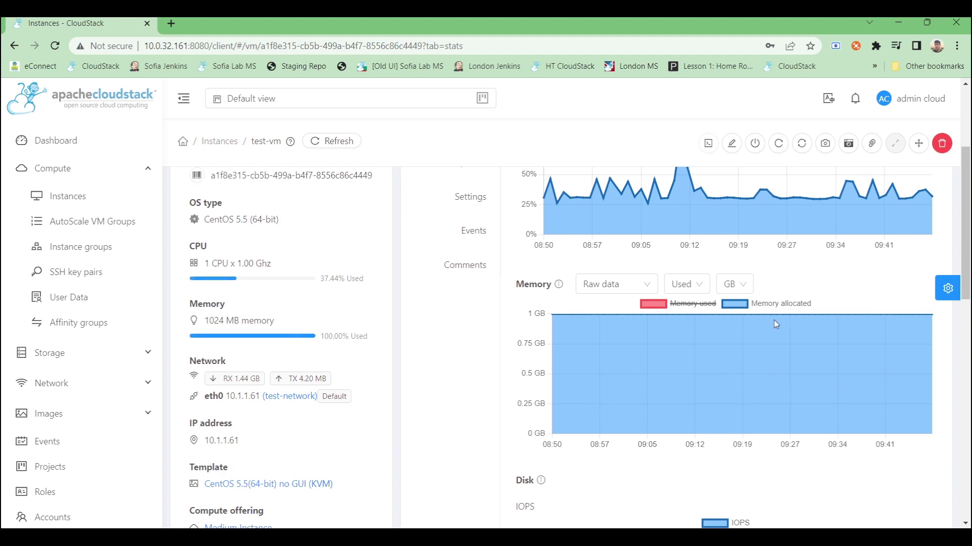
{"action": "left_click", "coordinate": [653, 307]}
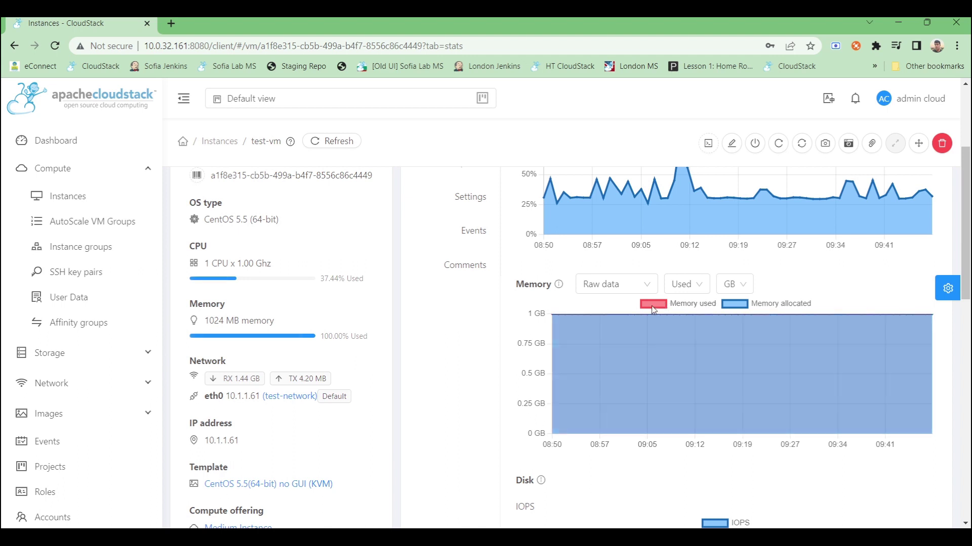
{"action": "left_click", "coordinate": [734, 306]}
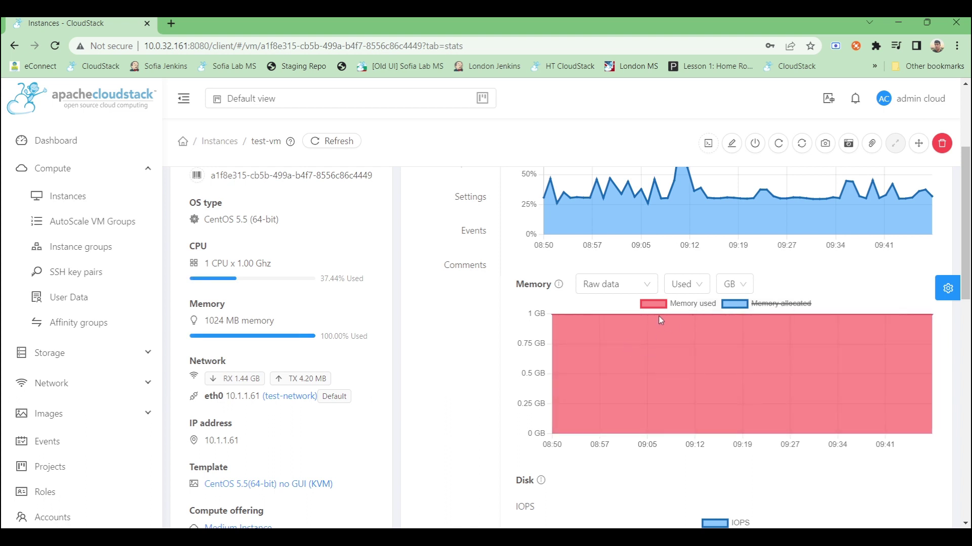
- Show the instance's network chart in GiB and finally set its unit to KiB
{"action": "scroll", "coordinate": [659, 317], "scroll_direction": "down", "scroll_amount": 7}
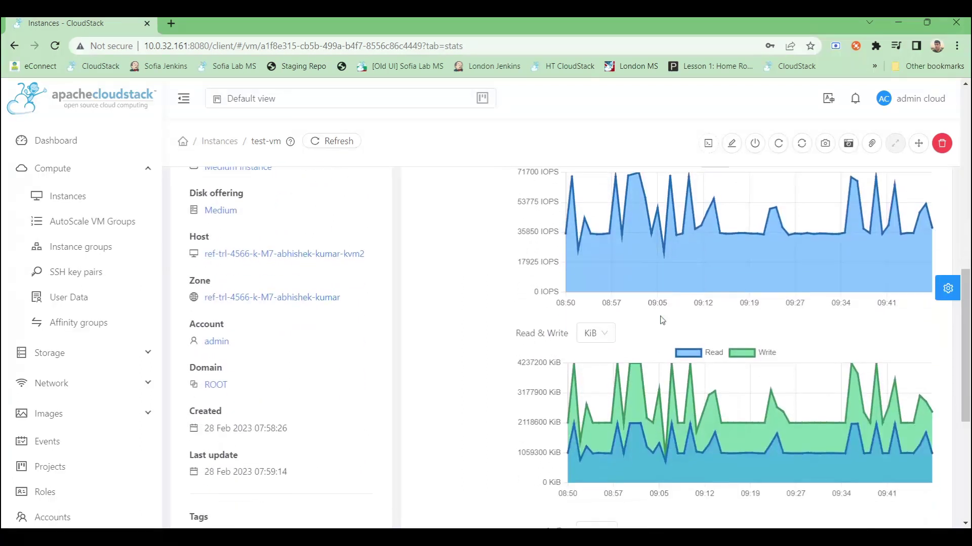
{"action": "scroll", "coordinate": [661, 319], "scroll_direction": "up", "scroll_amount": 1}
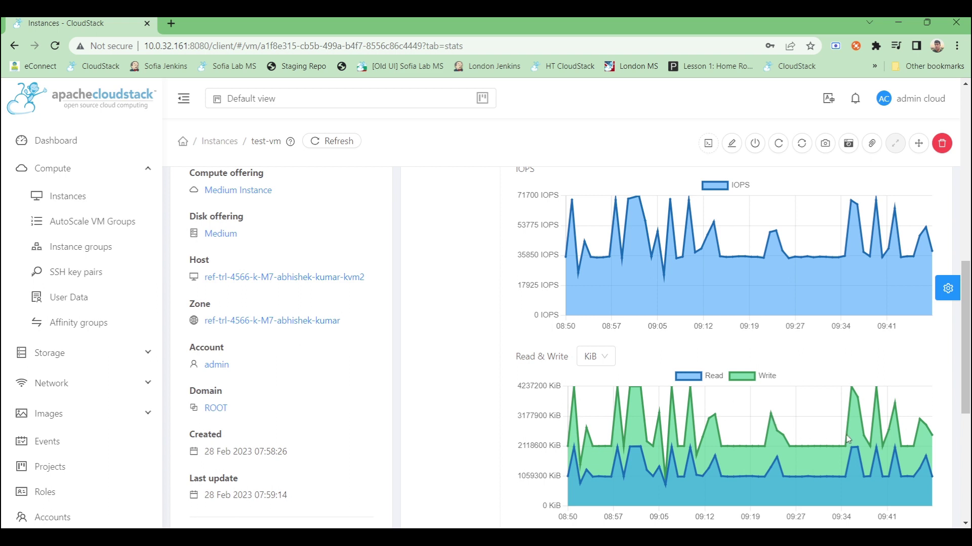
{"action": "scroll", "coordinate": [848, 439], "scroll_direction": "down", "scroll_amount": 6}
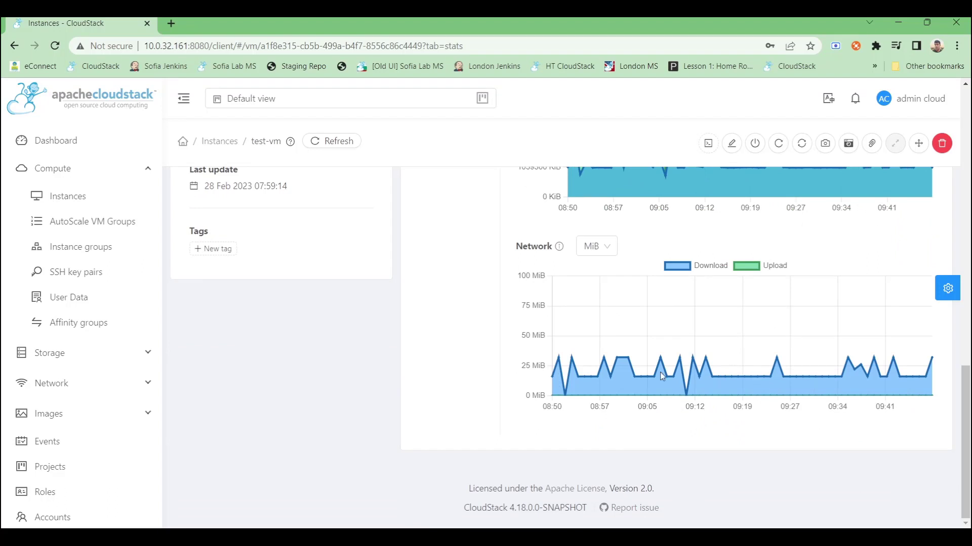
{"action": "scroll", "coordinate": [591, 295], "scroll_direction": "up", "scroll_amount": 6}
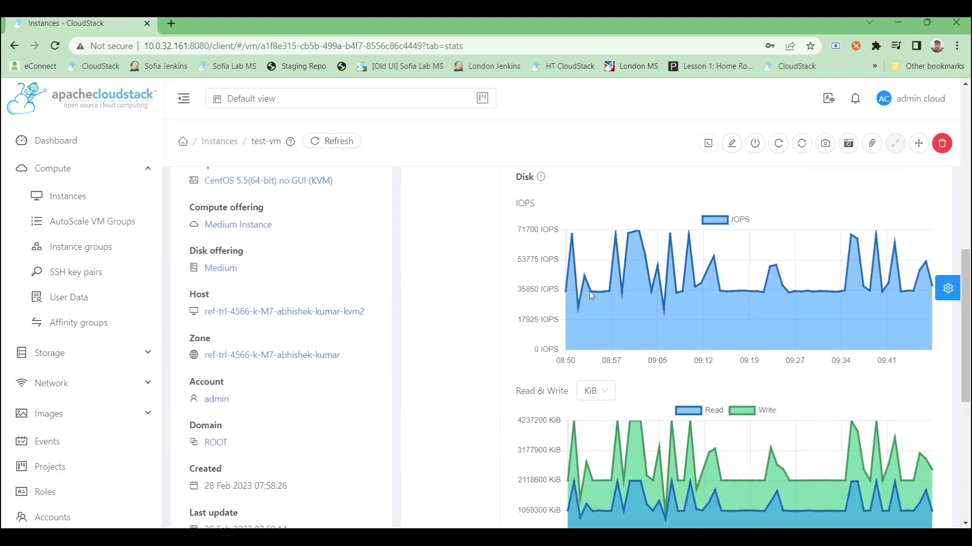
{"action": "scroll", "coordinate": [591, 295], "scroll_direction": "down", "scroll_amount": 3}
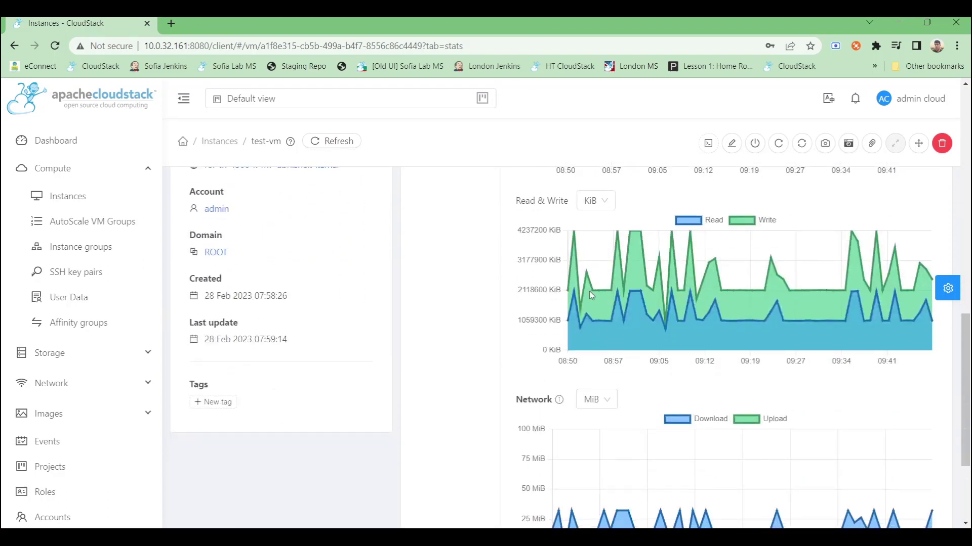
{"action": "left_click", "coordinate": [598, 403]}
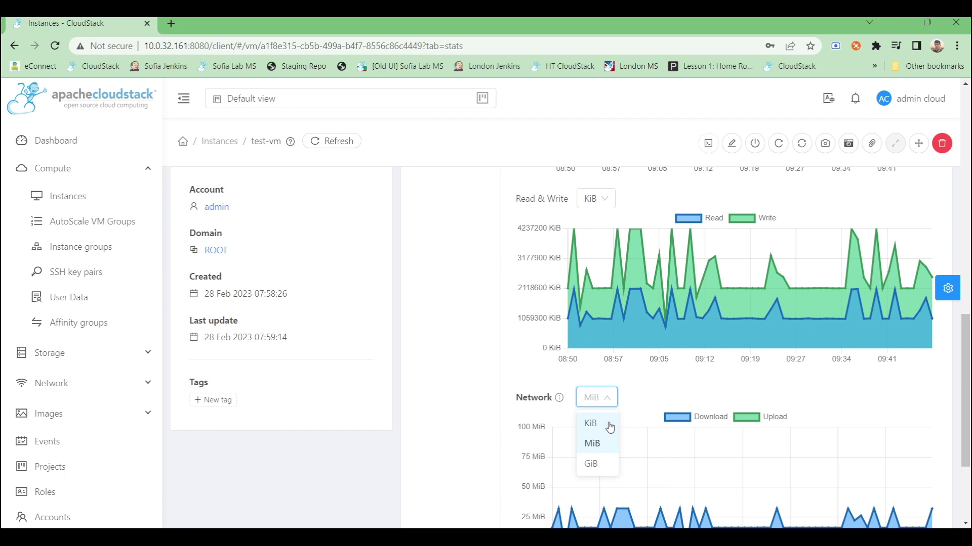
{"action": "left_click", "coordinate": [590, 463]}
{"action": "scroll", "coordinate": [657, 417], "scroll_direction": "down", "scroll_amount": 3}
{"action": "scroll", "coordinate": [669, 415], "scroll_direction": "down", "scroll_amount": 1}
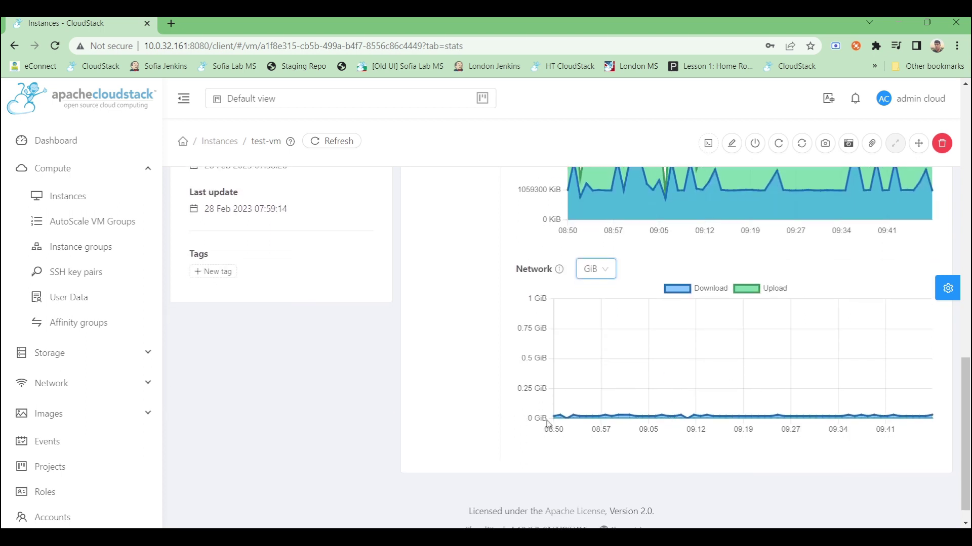
{"action": "left_click", "coordinate": [596, 272]}
{"action": "left_click", "coordinate": [595, 298]}
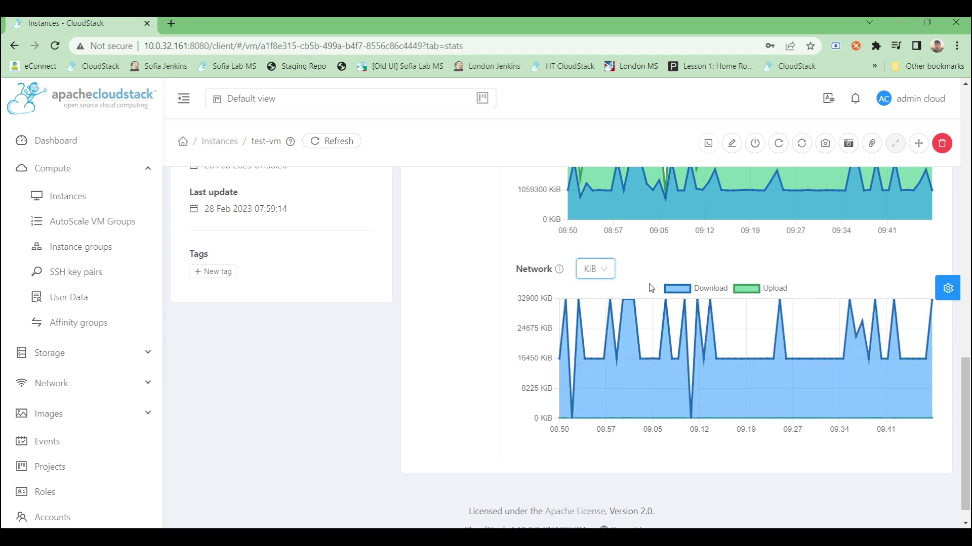
- Open the metrics of the ROOT-3 volume attached to test-vm
{"action": "scroll", "coordinate": [650, 288], "scroll_direction": "up", "scroll_amount": 8}
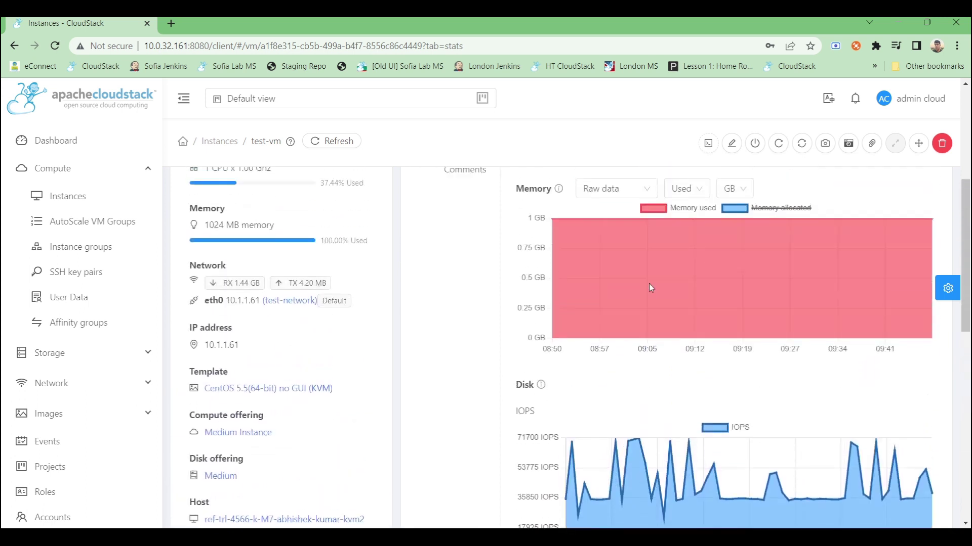
{"action": "scroll", "coordinate": [650, 288], "scroll_direction": "up", "scroll_amount": 5}
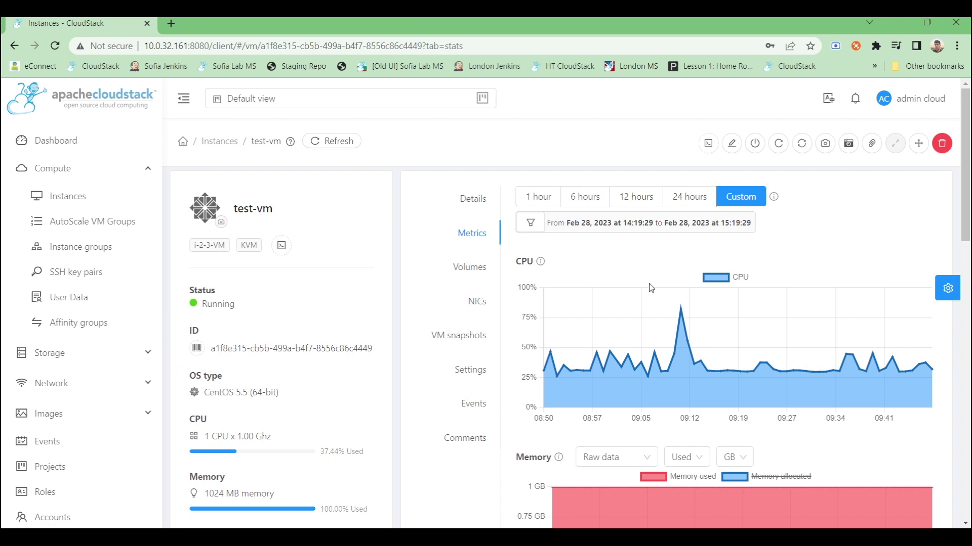
{"action": "left_click", "coordinate": [475, 276]}
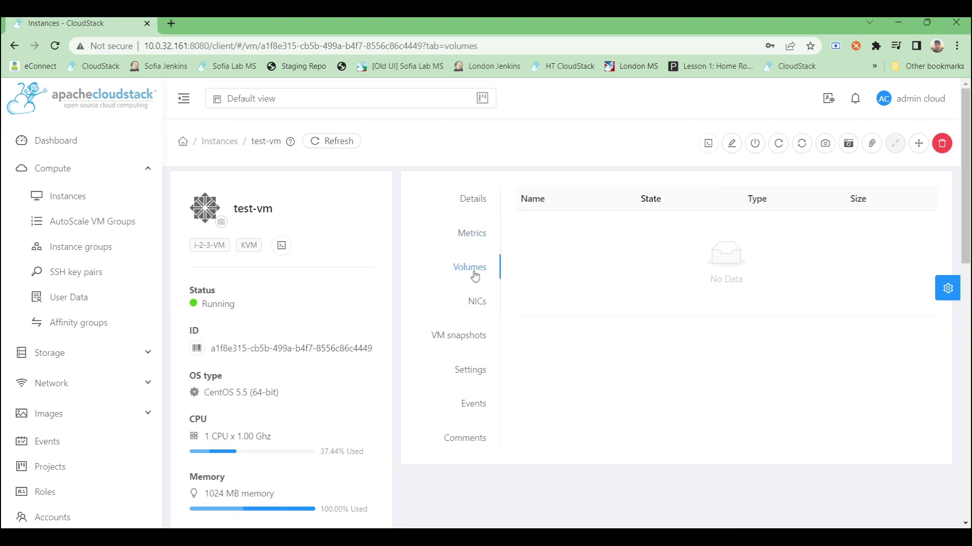
{"action": "left_click", "coordinate": [546, 228]}
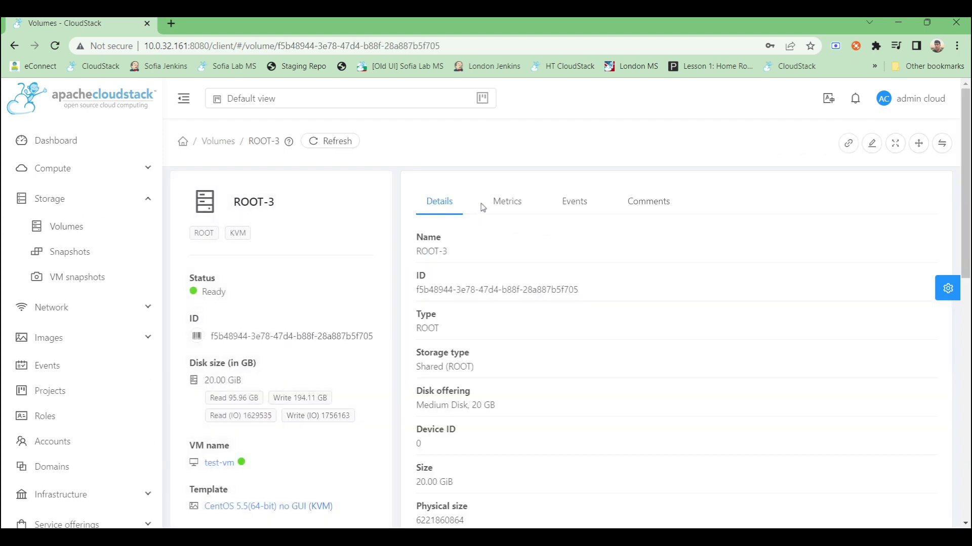
{"action": "left_click", "coordinate": [511, 205]}
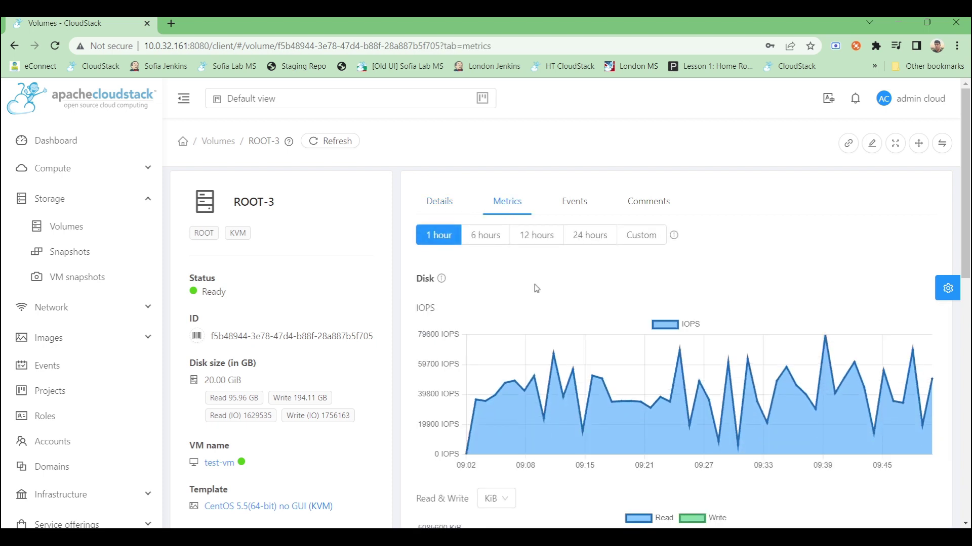
- Examine the ROOT-3 volume's disk IOPS and Read & Write charts for the last hour
{"action": "scroll", "coordinate": [536, 289], "scroll_direction": "down", "scroll_amount": 1}
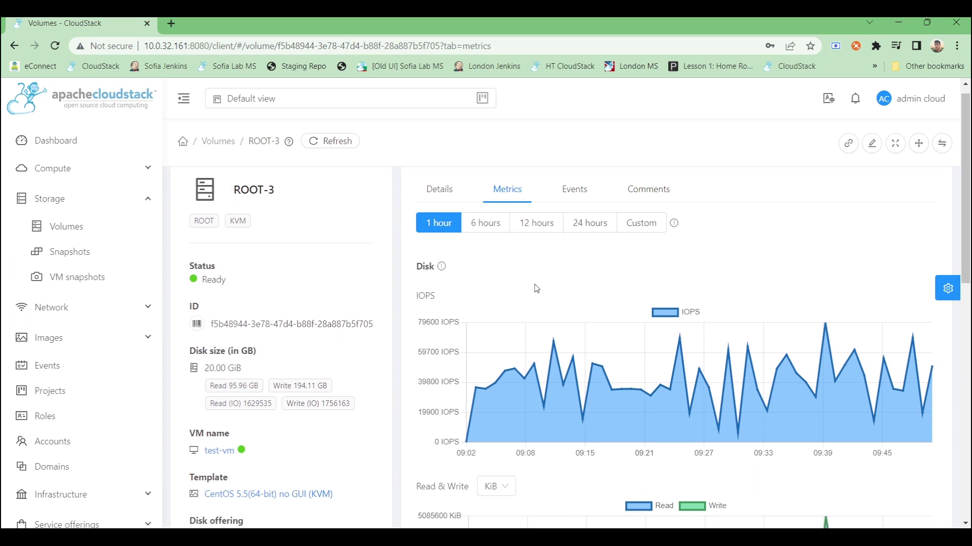
{"action": "scroll", "coordinate": [536, 288], "scroll_direction": "down", "scroll_amount": 3}
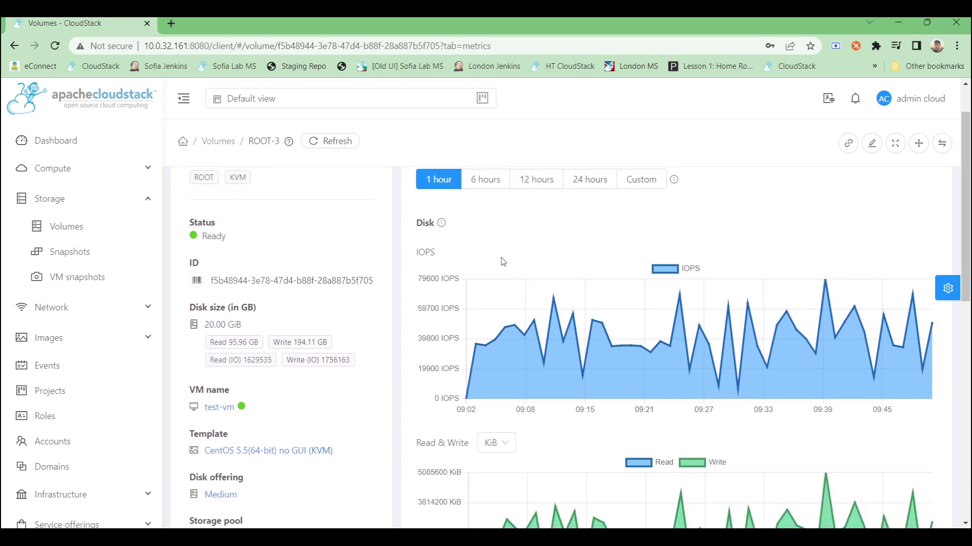
{"action": "scroll", "coordinate": [503, 260], "scroll_direction": "down", "scroll_amount": 4}
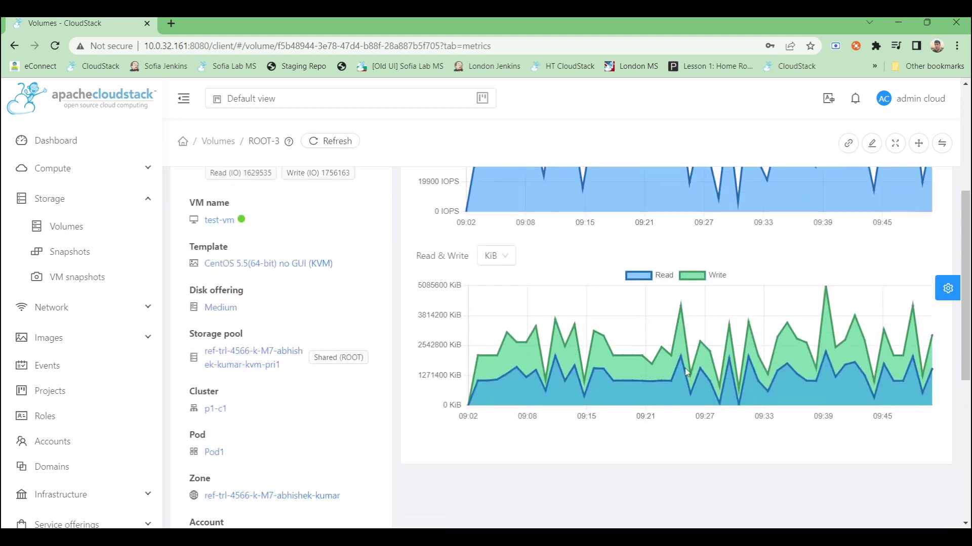
{"action": "scroll", "coordinate": [456, 318], "scroll_direction": "up", "scroll_amount": 5}
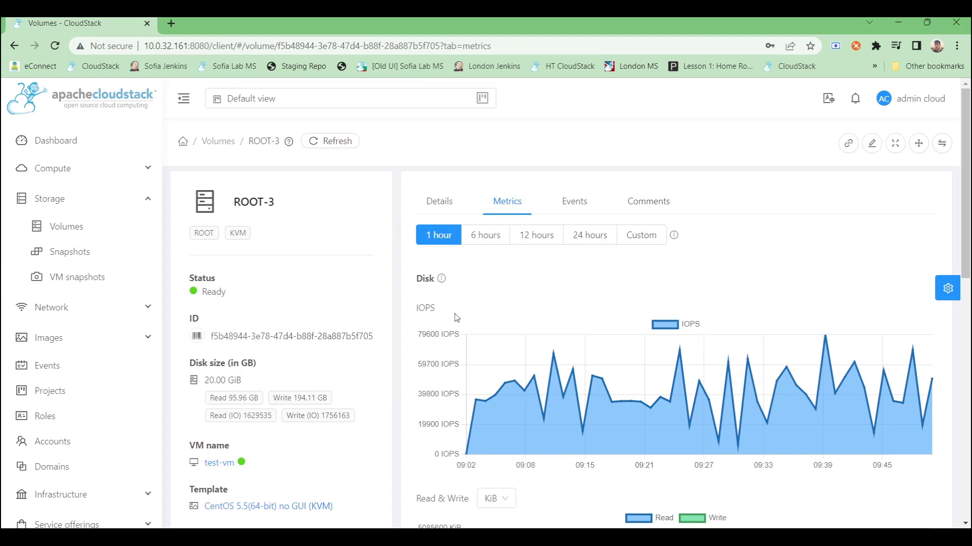
- Open the metrics of the s-1-VM system VM and review its memory, disk IOPS and Read & Write charts
{"action": "scroll", "coordinate": [457, 314], "scroll_direction": "down", "scroll_amount": 1}
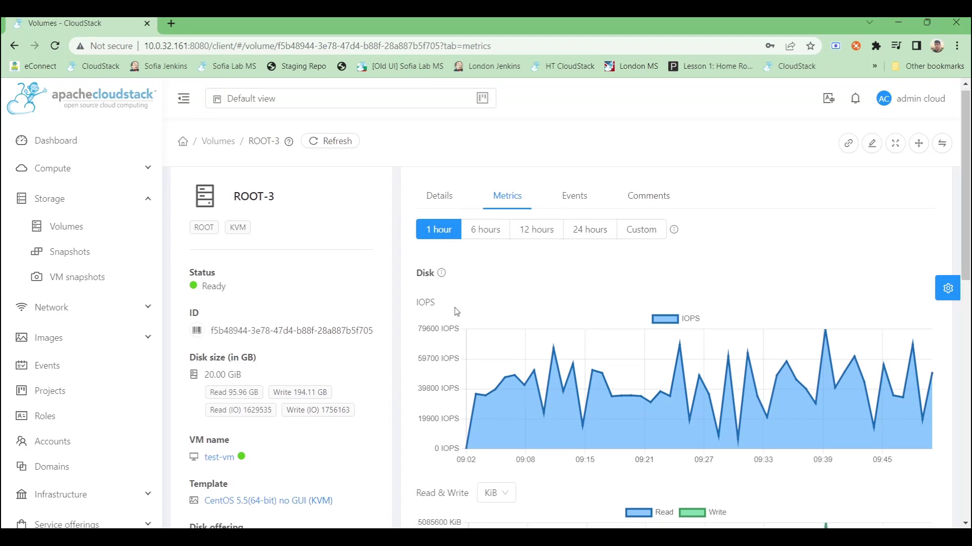
{"action": "scroll", "coordinate": [456, 311], "scroll_direction": "down", "scroll_amount": 2}
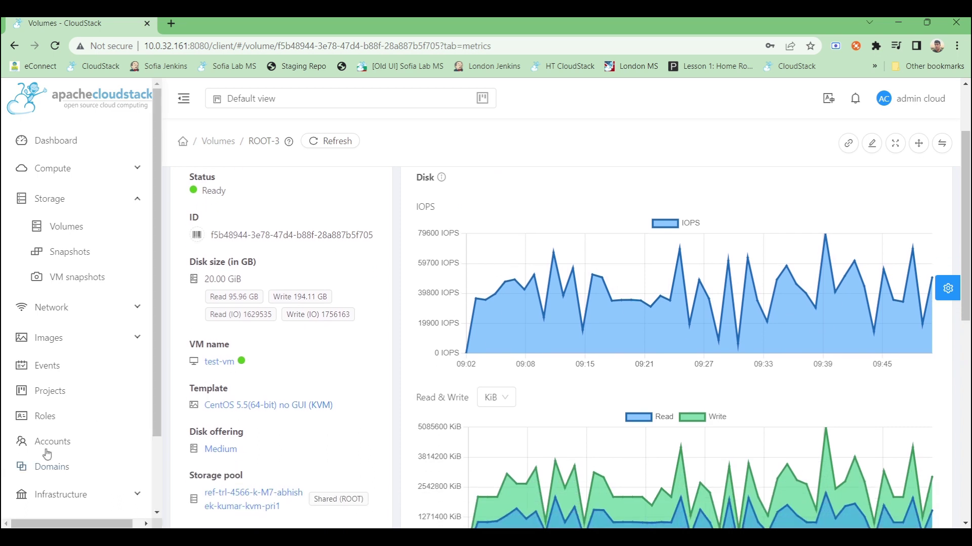
{"action": "scroll", "coordinate": [120, 428], "scroll_direction": "down", "scroll_amount": 2}
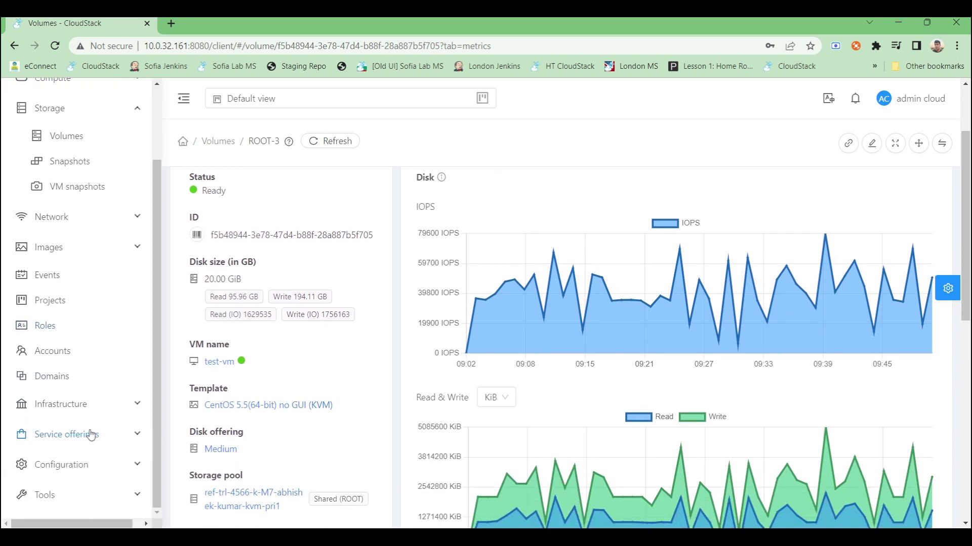
{"action": "left_click", "coordinate": [79, 404]}
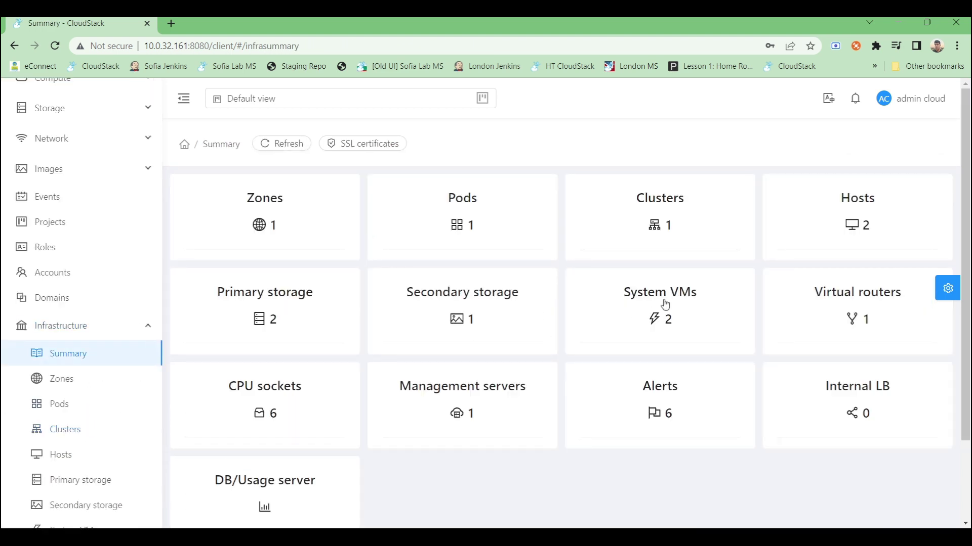
{"action": "left_click", "coordinate": [666, 302]}
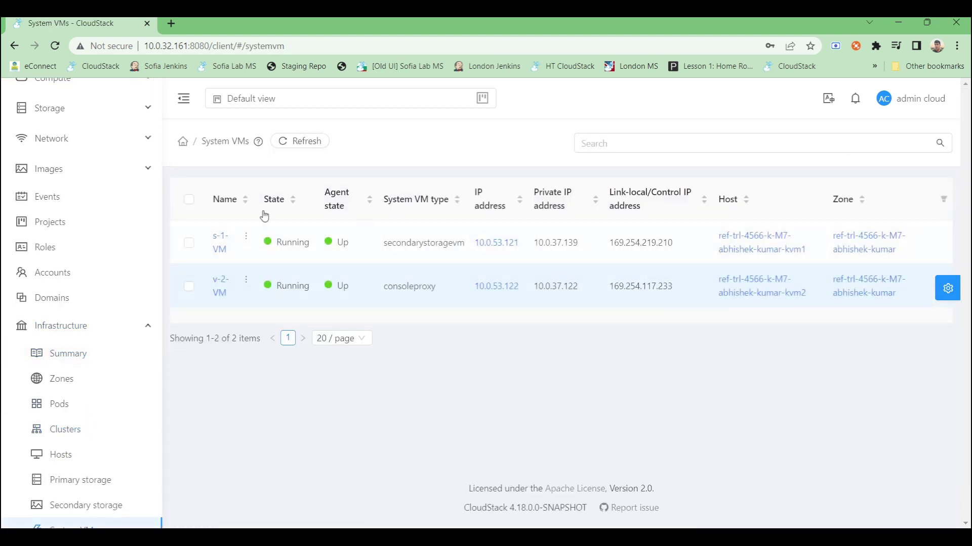
{"action": "left_click", "coordinate": [221, 240]}
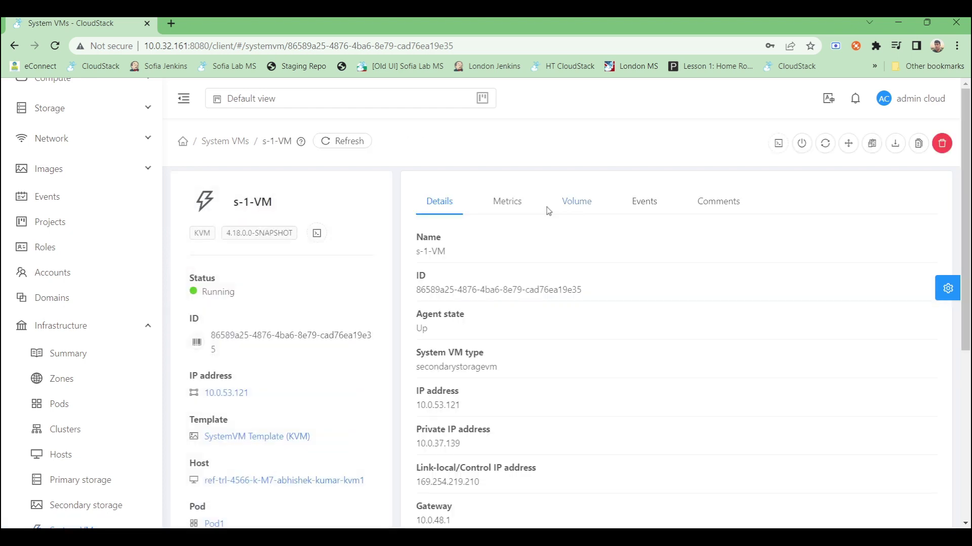
{"action": "left_click", "coordinate": [507, 205]}
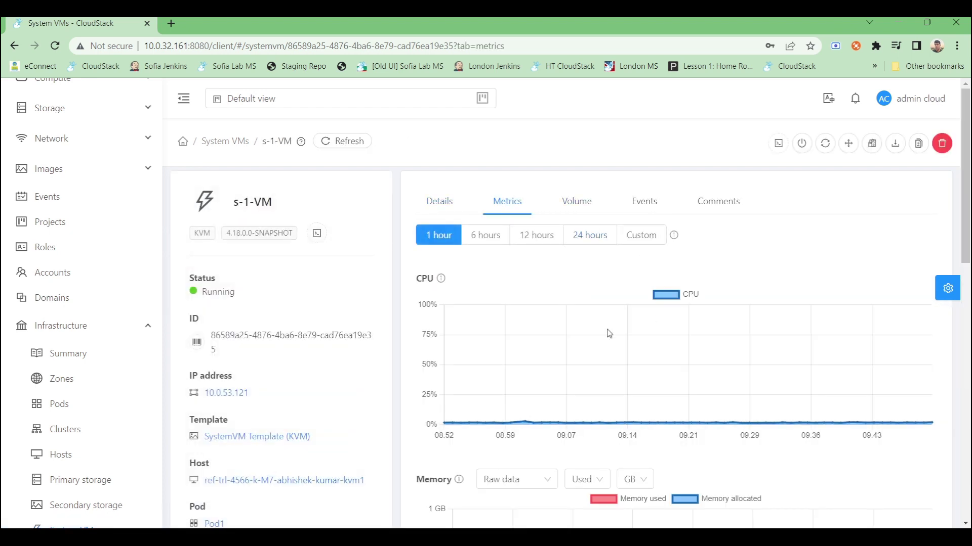
{"action": "scroll", "coordinate": [607, 331], "scroll_direction": "down", "scroll_amount": 5}
{"action": "scroll", "coordinate": [608, 333], "scroll_direction": "down", "scroll_amount": 7}
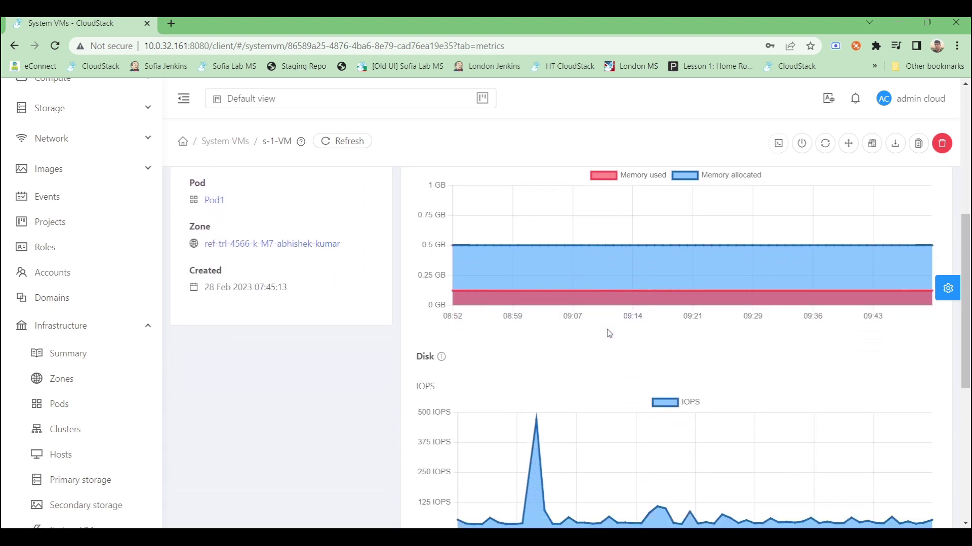
{"action": "scroll", "coordinate": [608, 333], "scroll_direction": "down", "scroll_amount": 2}
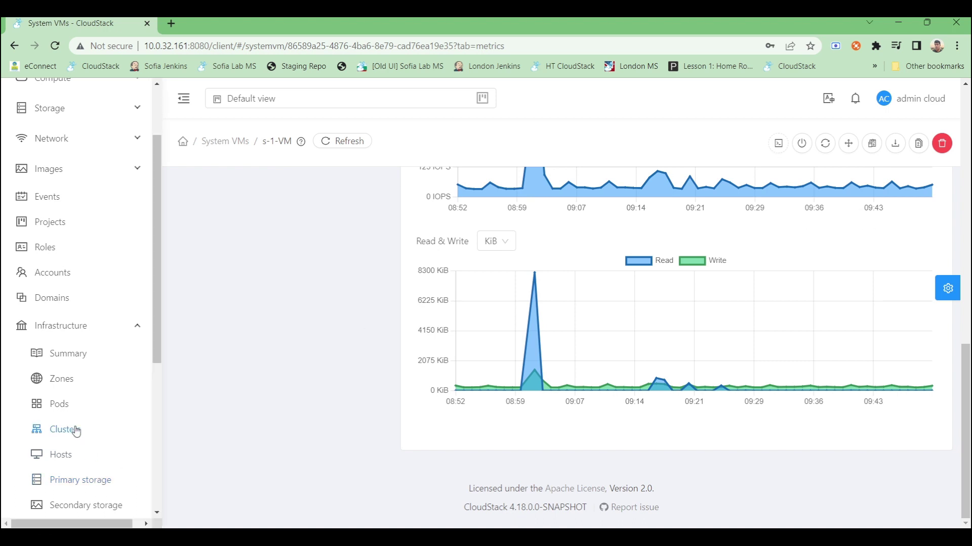
- Open the metrics of the r-4-VM virtual router in the infrastructure section
{"action": "scroll", "coordinate": [76, 432], "scroll_direction": "up", "scroll_amount": 2}
{"action": "scroll", "coordinate": [76, 431], "scroll_direction": "down", "scroll_amount": 1}
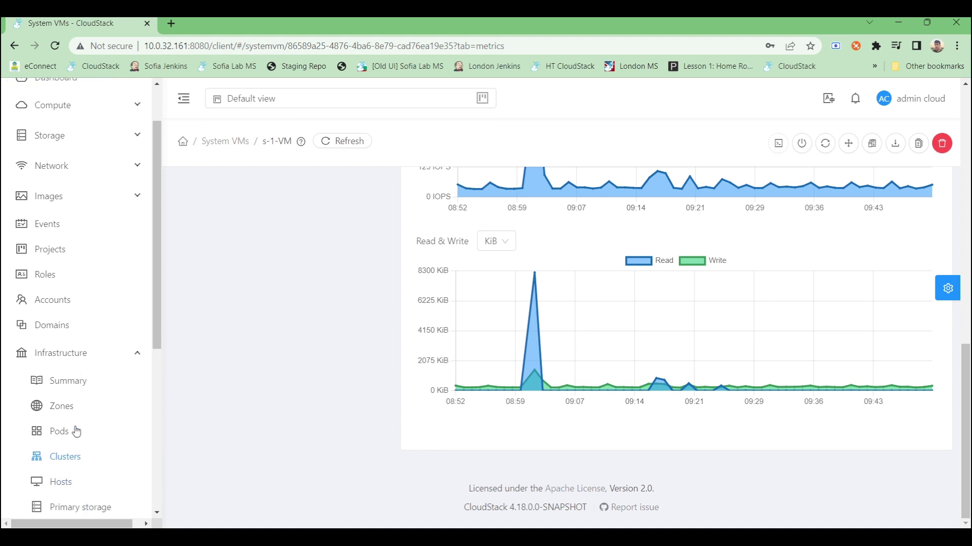
{"action": "scroll", "coordinate": [76, 431], "scroll_direction": "down", "scroll_amount": 5}
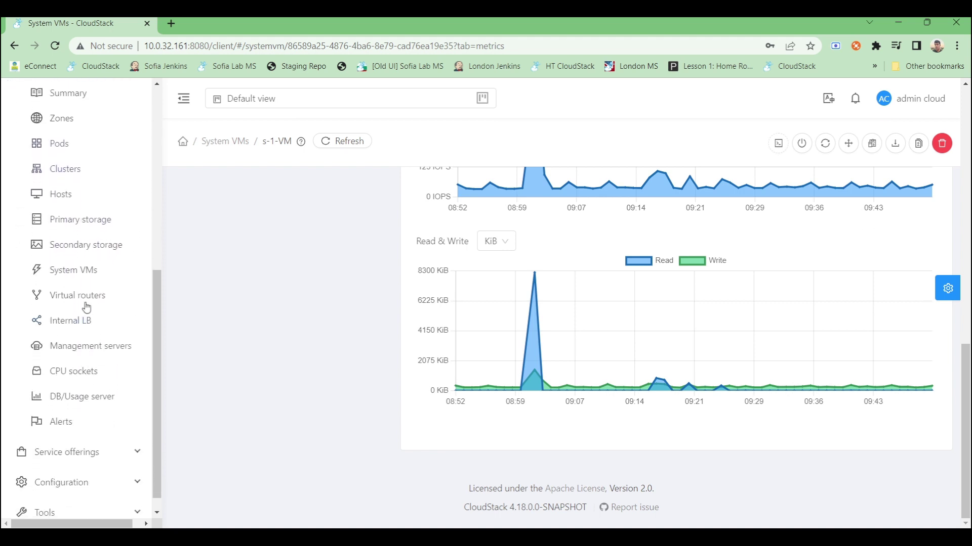
{"action": "left_click", "coordinate": [85, 302]}
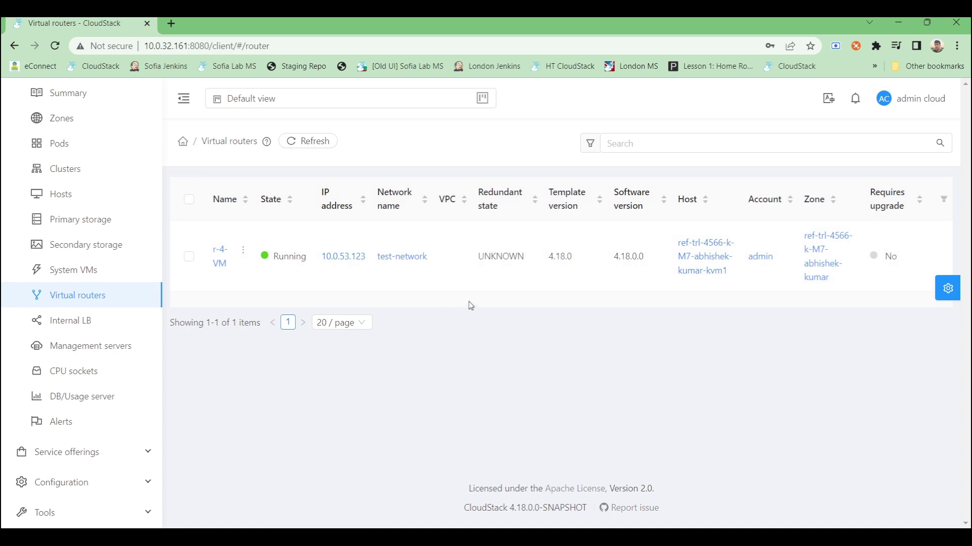
{"action": "left_click", "coordinate": [219, 256]}
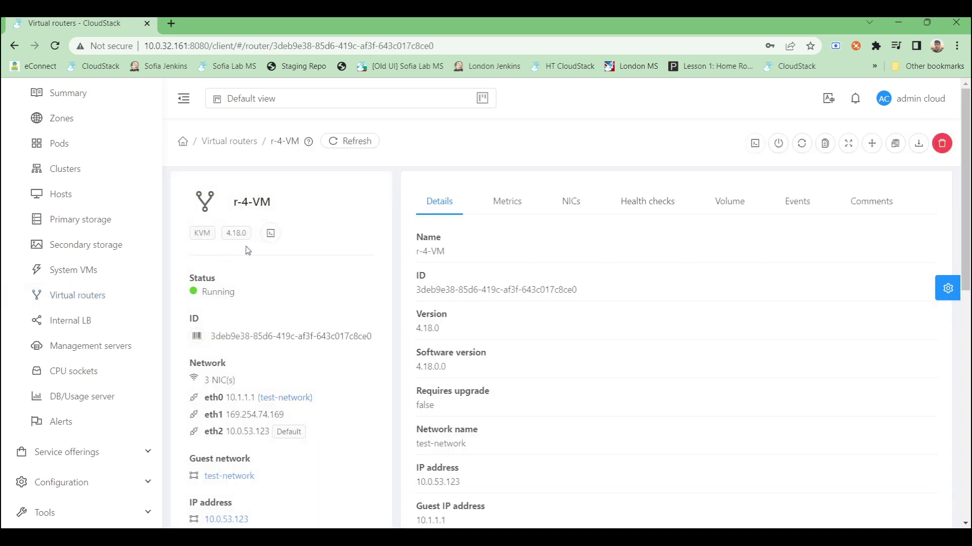
{"action": "left_click", "coordinate": [500, 204]}
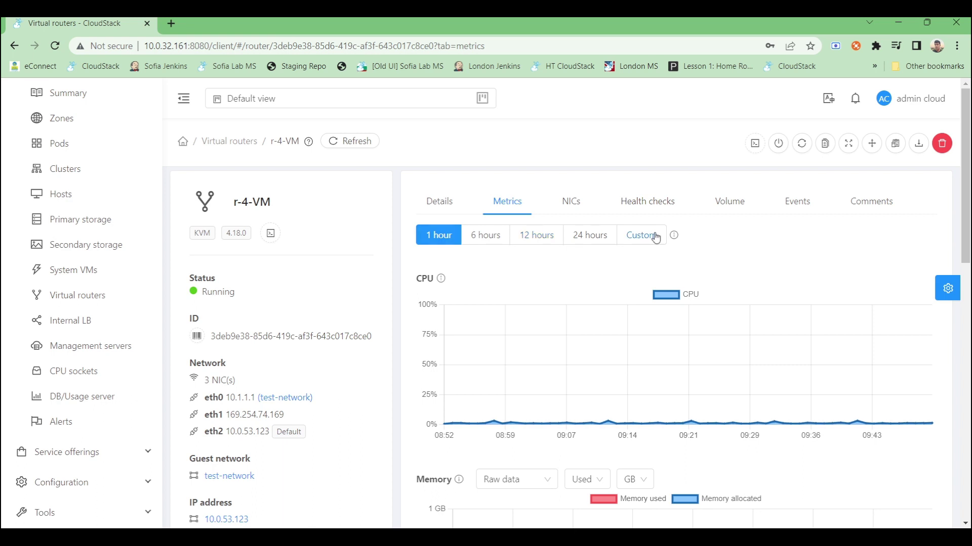
- Switch the router's memory chart to Free and back to Used, and display it as Percentage
{"action": "scroll", "coordinate": [657, 283], "scroll_direction": "down", "scroll_amount": 3}
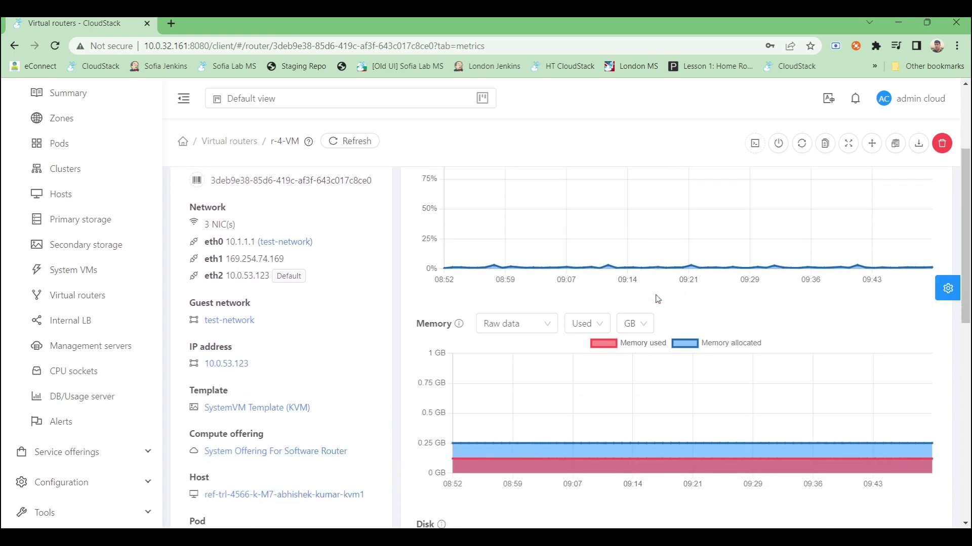
{"action": "left_click", "coordinate": [586, 322]}
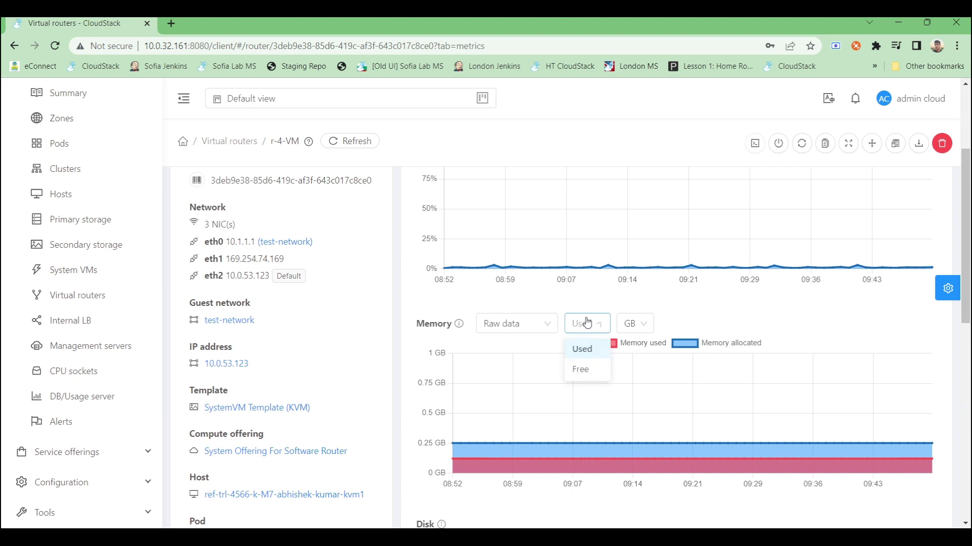
{"action": "left_click", "coordinate": [582, 369]}
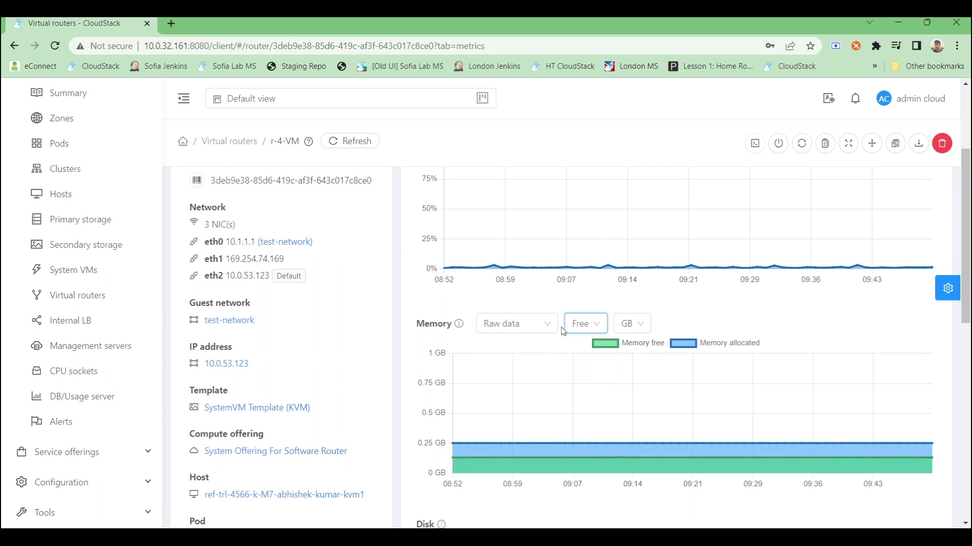
{"action": "left_click", "coordinate": [587, 334]}
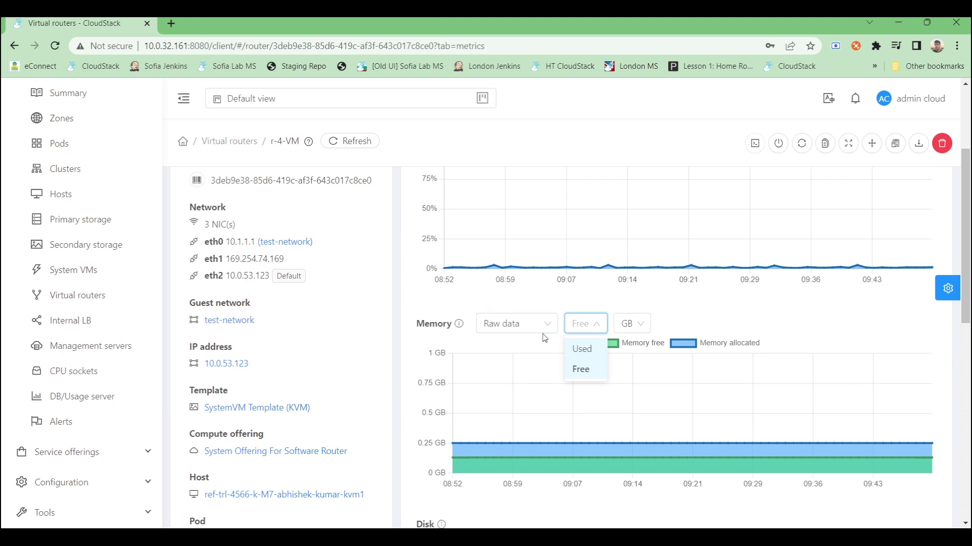
{"action": "left_click", "coordinate": [575, 349]}
{"action": "left_click", "coordinate": [508, 323]}
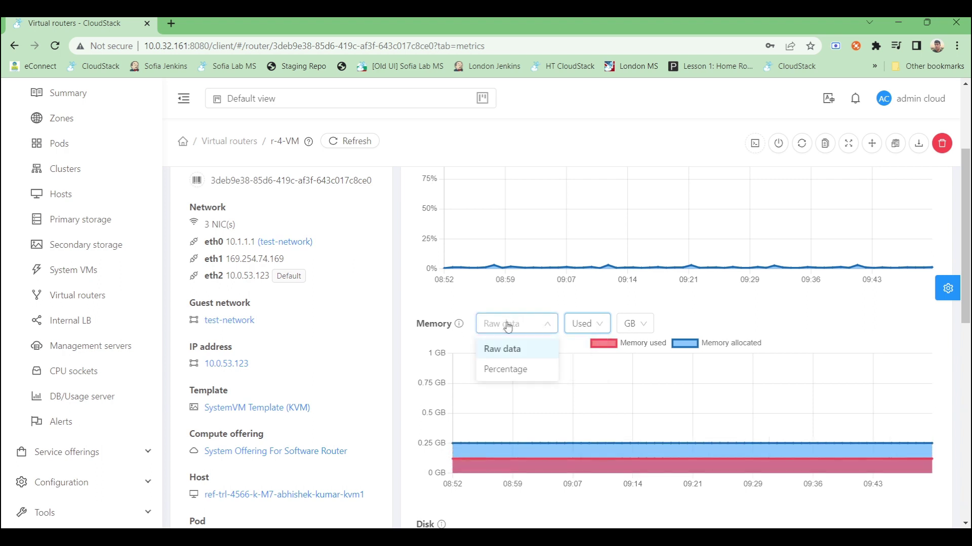
{"action": "left_click", "coordinate": [500, 371]}
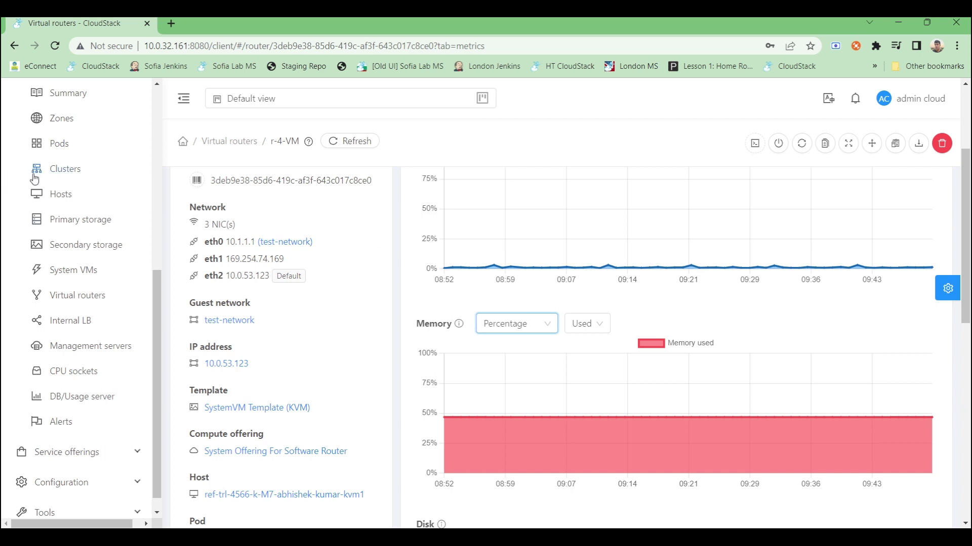
- Return to the test-vm instance's metrics and review its CPU, memory and disk IOPS charts for the last hour
{"action": "scroll", "coordinate": [180, 194], "scroll_direction": "up", "scroll_amount": 1}
{"action": "scroll", "coordinate": [180, 194], "scroll_direction": "up", "scroll_amount": 2}
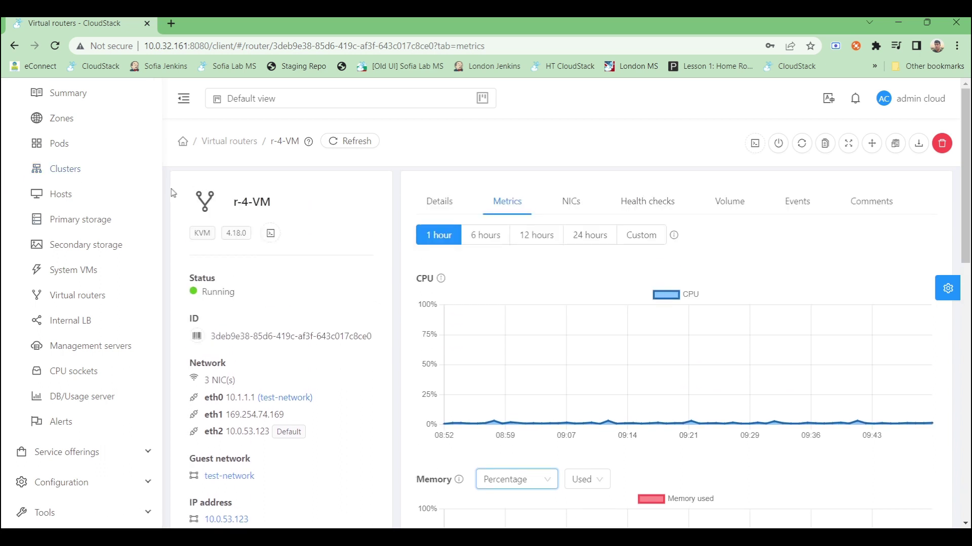
{"action": "scroll", "coordinate": [66, 111], "scroll_direction": "up", "scroll_amount": 5}
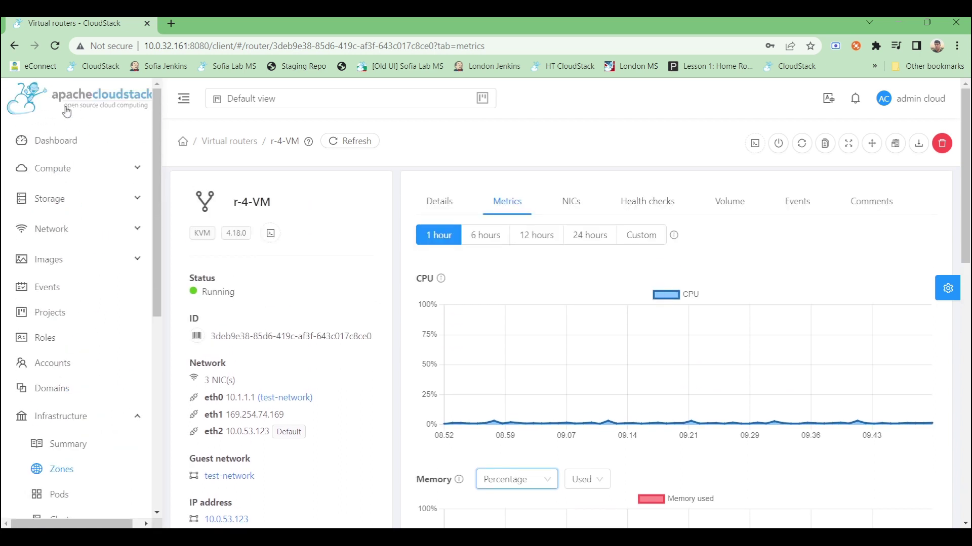
{"action": "left_click", "coordinate": [61, 169]}
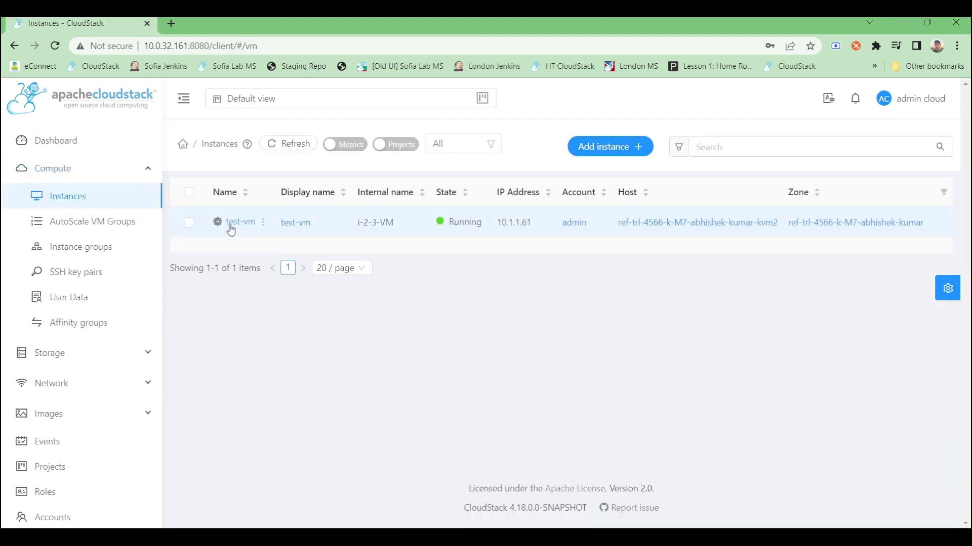
{"action": "left_click", "coordinate": [234, 221]}
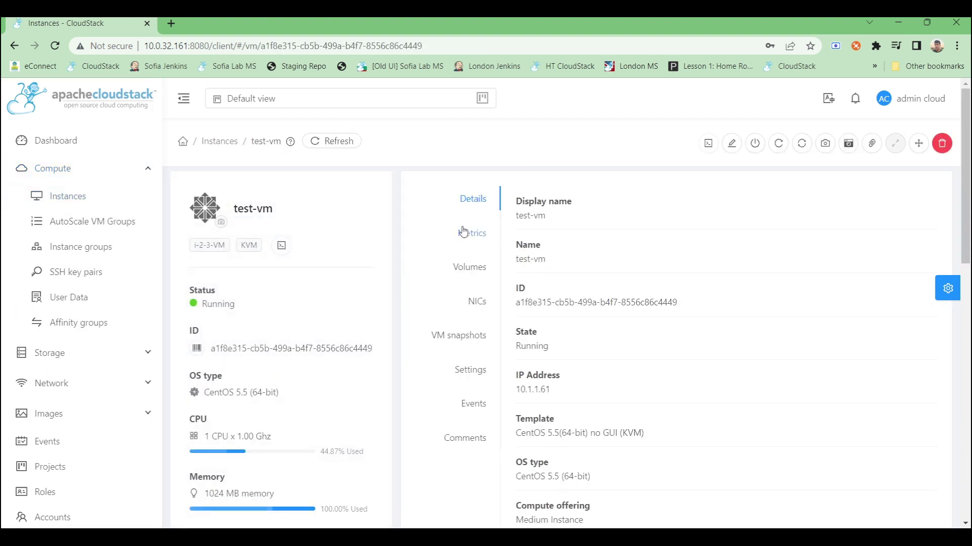
{"action": "left_click", "coordinate": [464, 233]}
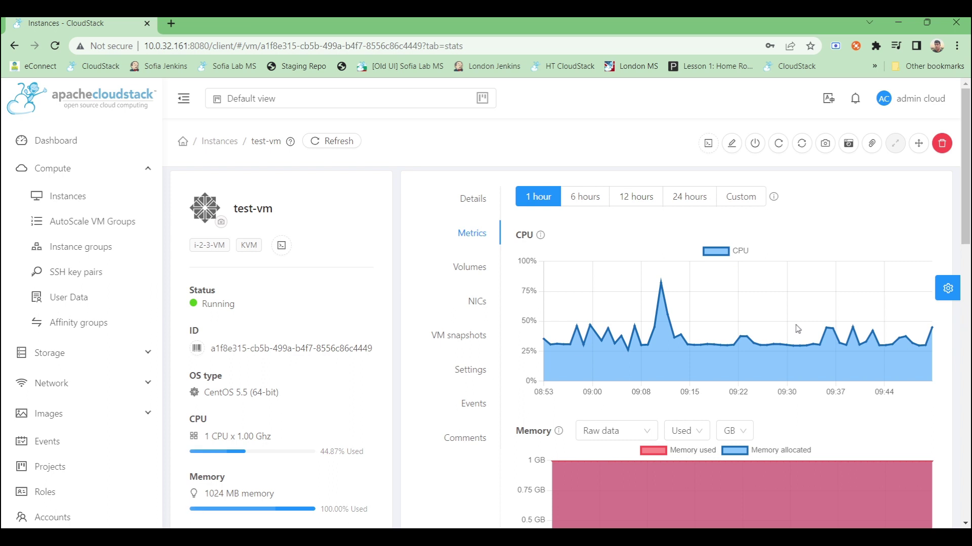
{"action": "scroll", "coordinate": [796, 329], "scroll_direction": "down", "scroll_amount": 5}
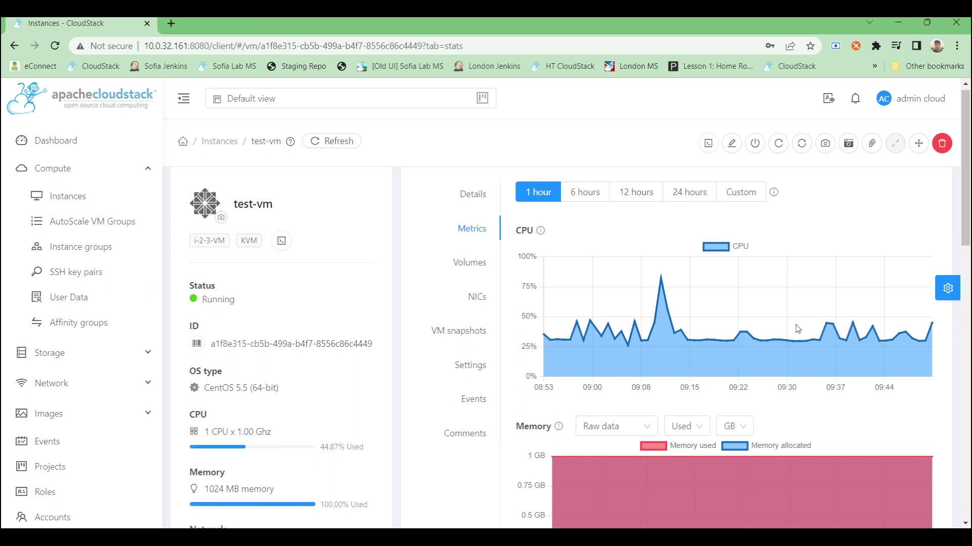
{"action": "scroll", "coordinate": [795, 317], "scroll_direction": "down", "scroll_amount": 4}
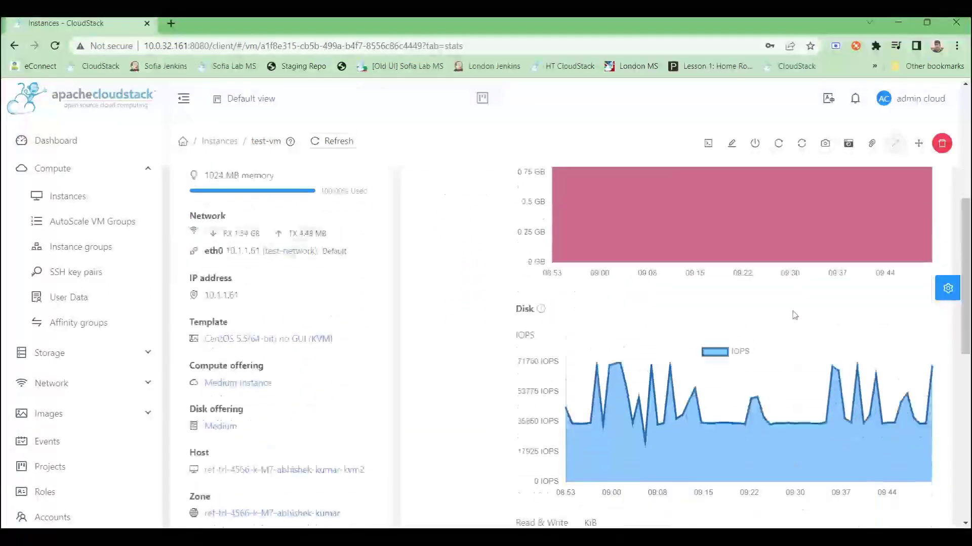
{"action": "scroll", "coordinate": [791, 312], "scroll_direction": "up", "scroll_amount": 7}
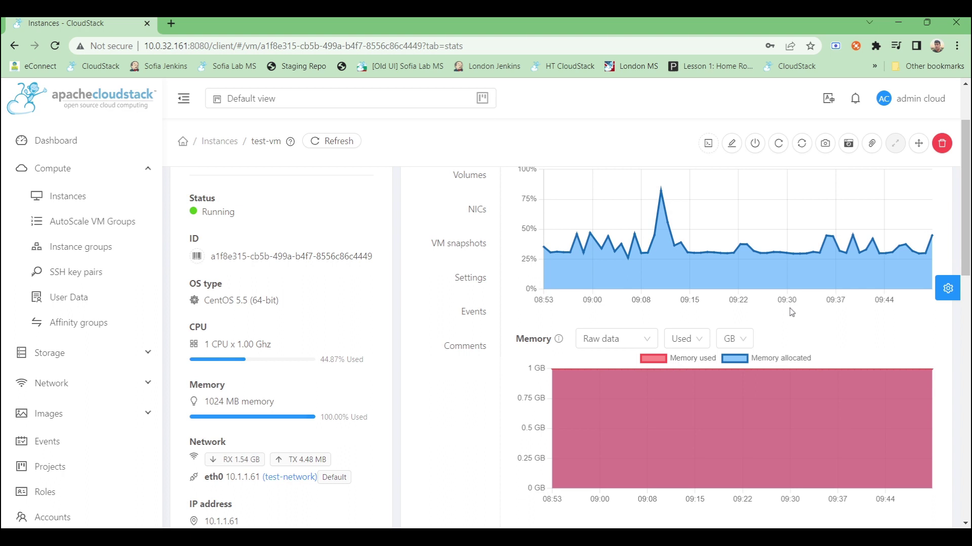
- Open the Global Settings and search them for "stats"
{"action": "scroll", "coordinate": [62, 336], "scroll_direction": "down", "scroll_amount": 3}
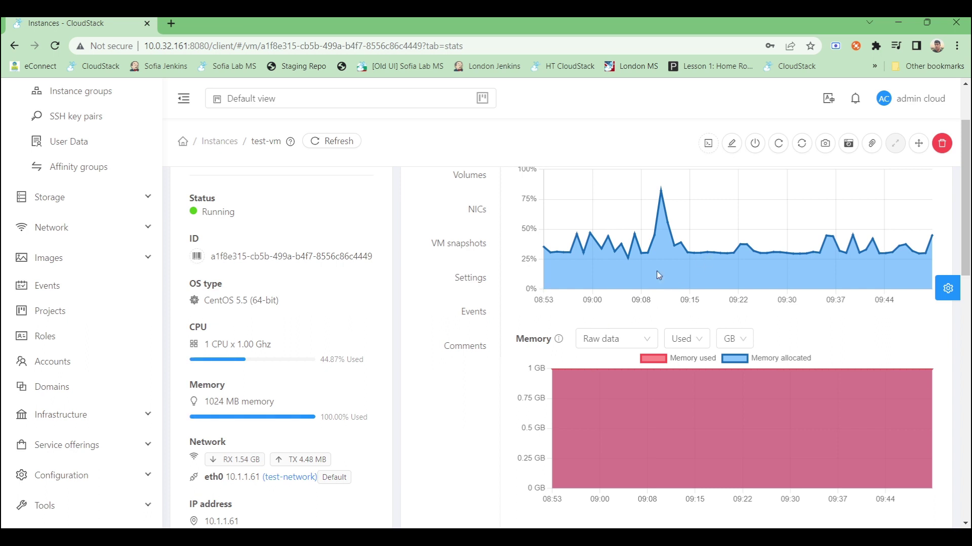
{"action": "scroll", "coordinate": [2, 510], "scroll_direction": "down", "scroll_amount": 1}
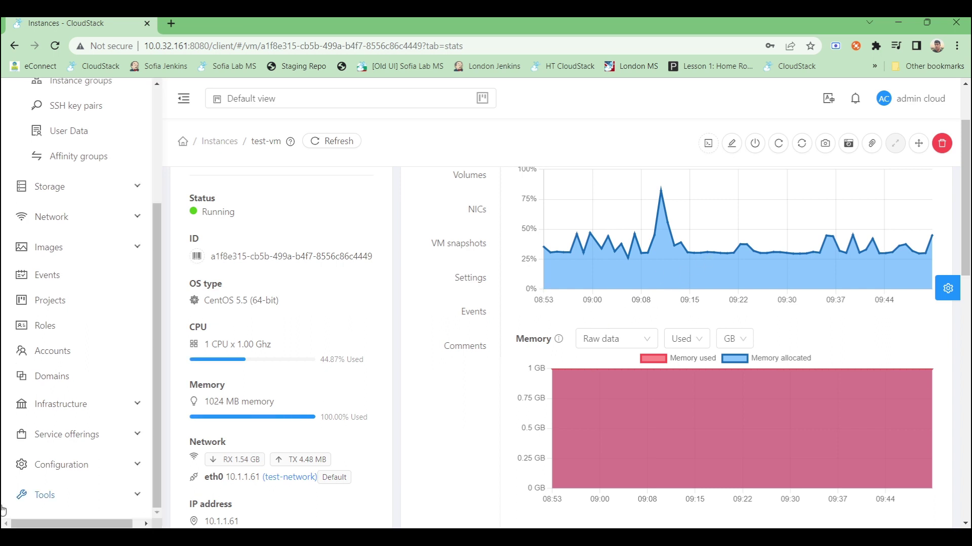
{"action": "left_click", "coordinate": [85, 466]}
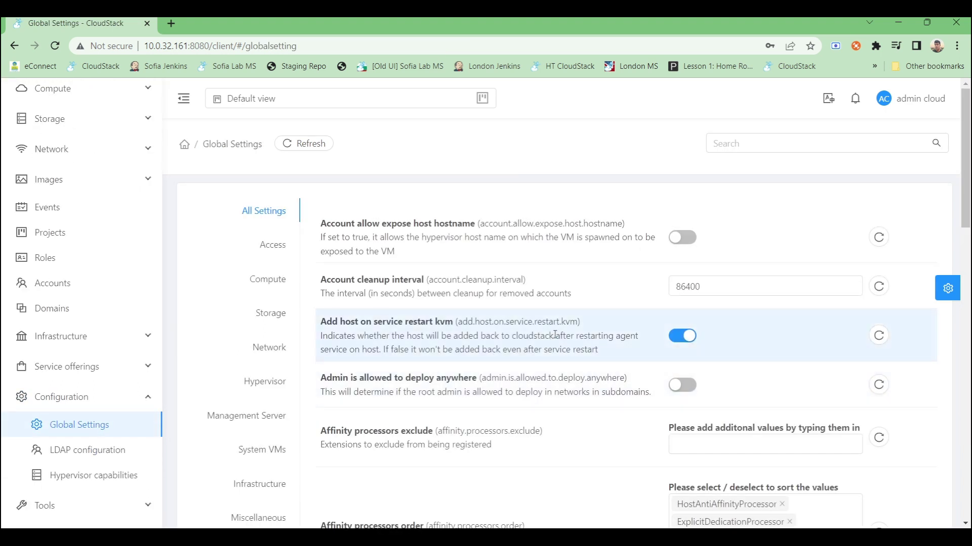
{"action": "left_click", "coordinate": [765, 141]}
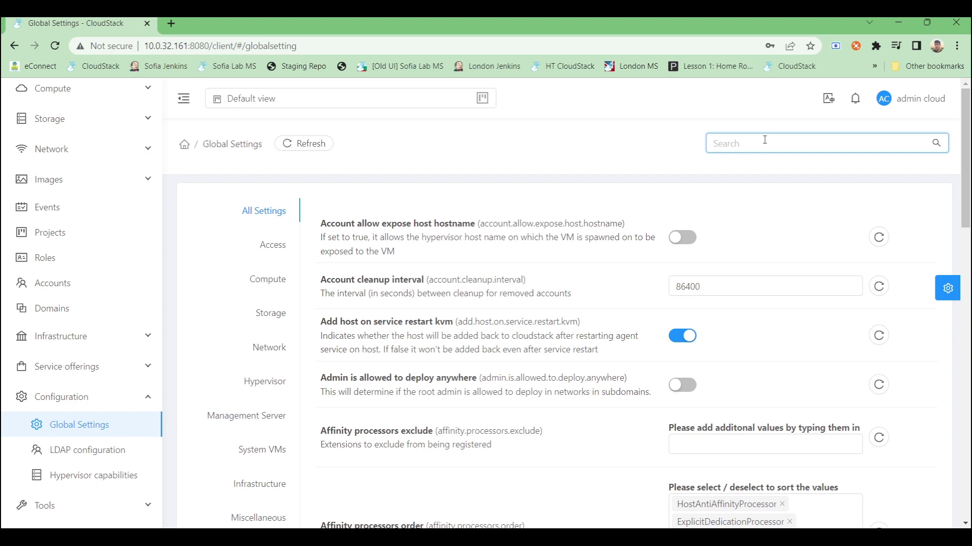
{"action": "type", "text": "stats"}
{"action": "key", "text": "Return"}
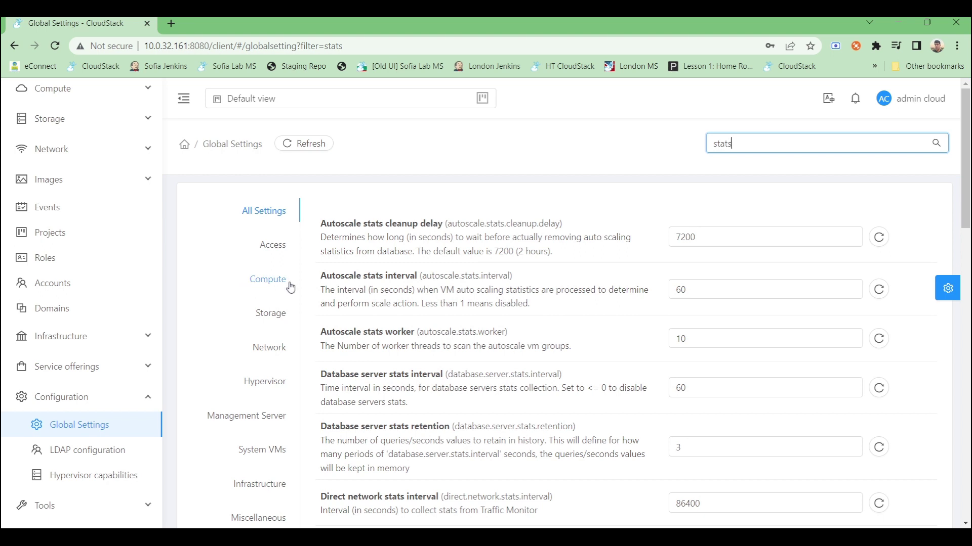
- Show the Compute group's Virtual Machine settings matching "stats" and review the VM disk stats interval and maximum retention time
{"action": "left_click", "coordinate": [269, 280]}
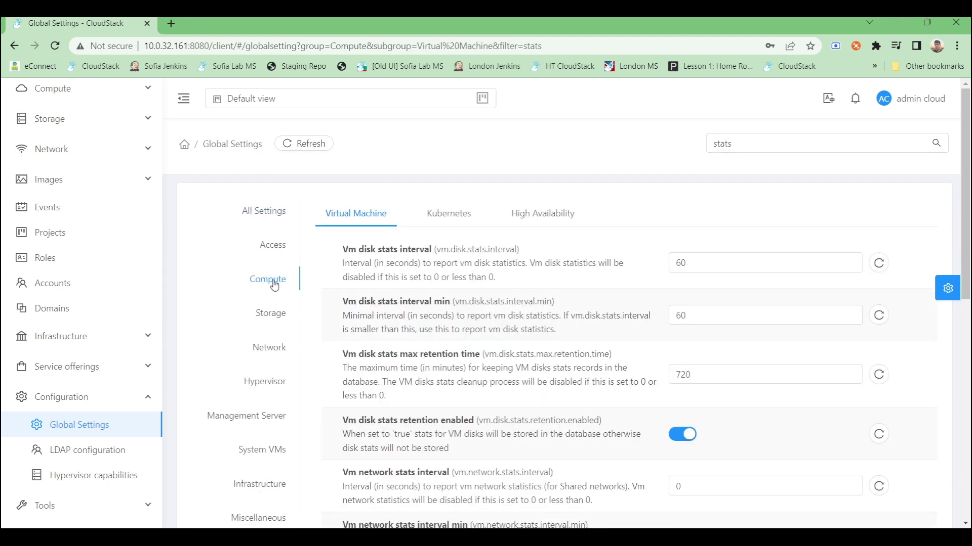
{"action": "scroll", "coordinate": [483, 277], "scroll_direction": "down", "scroll_amount": 1}
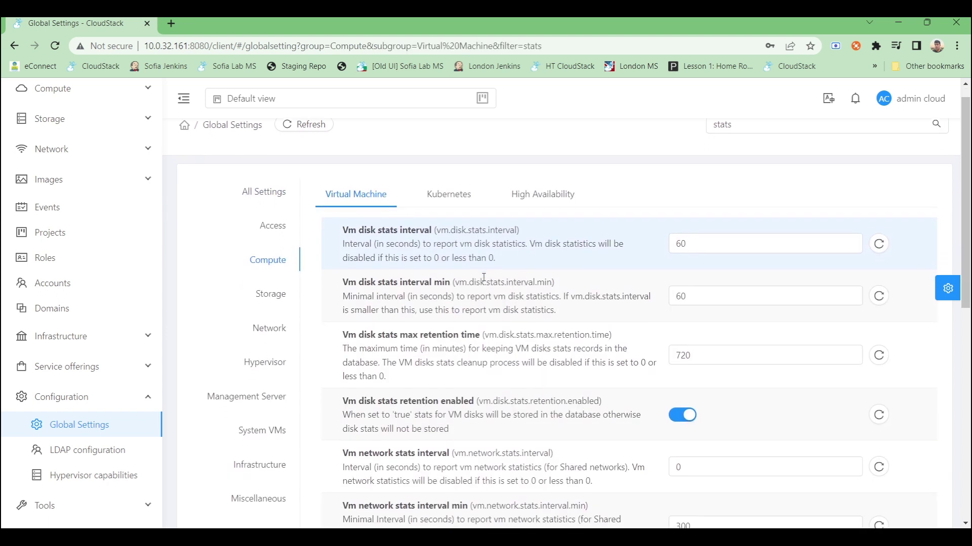
{"action": "scroll", "coordinate": [407, 255], "scroll_direction": "down", "scroll_amount": 4}
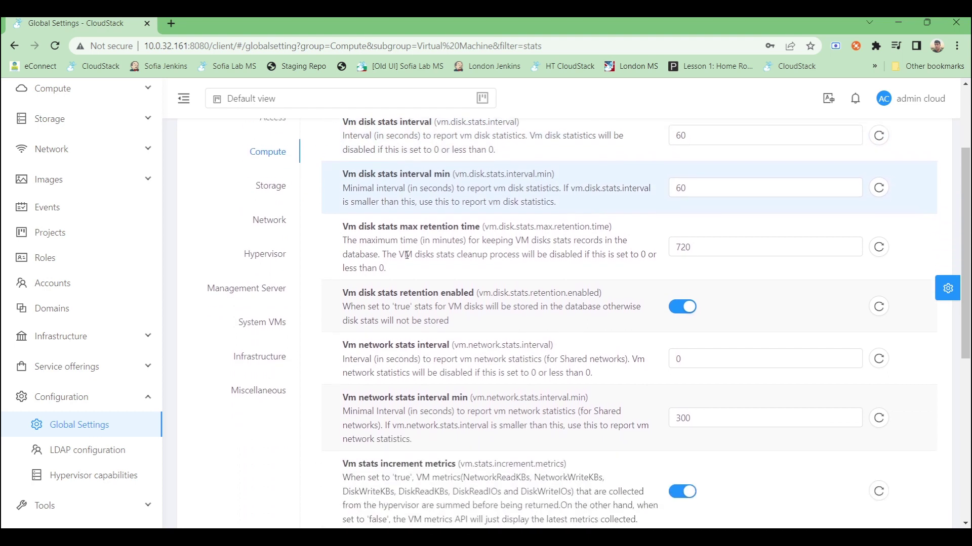
{"action": "scroll", "coordinate": [408, 256], "scroll_direction": "up", "scroll_amount": 3}
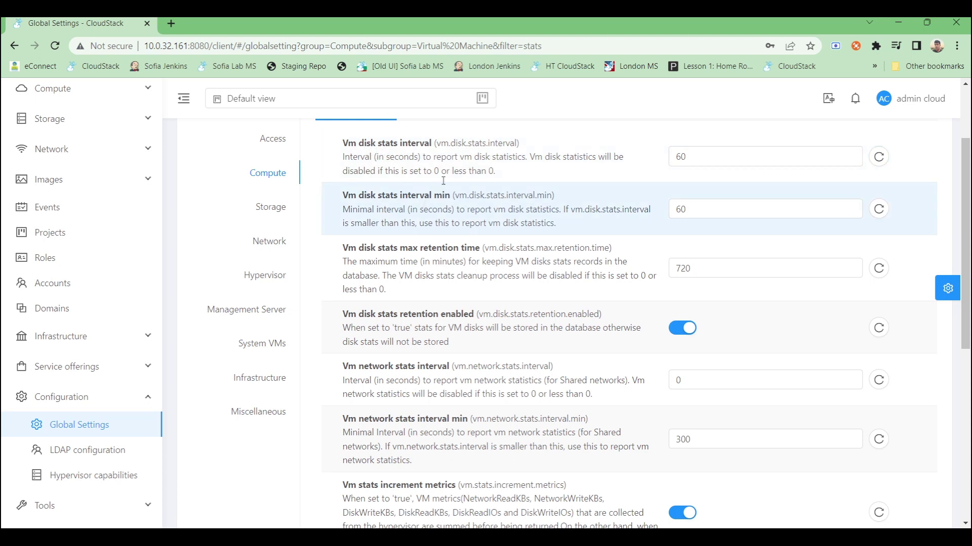
{"action": "left_click", "coordinate": [689, 157]}
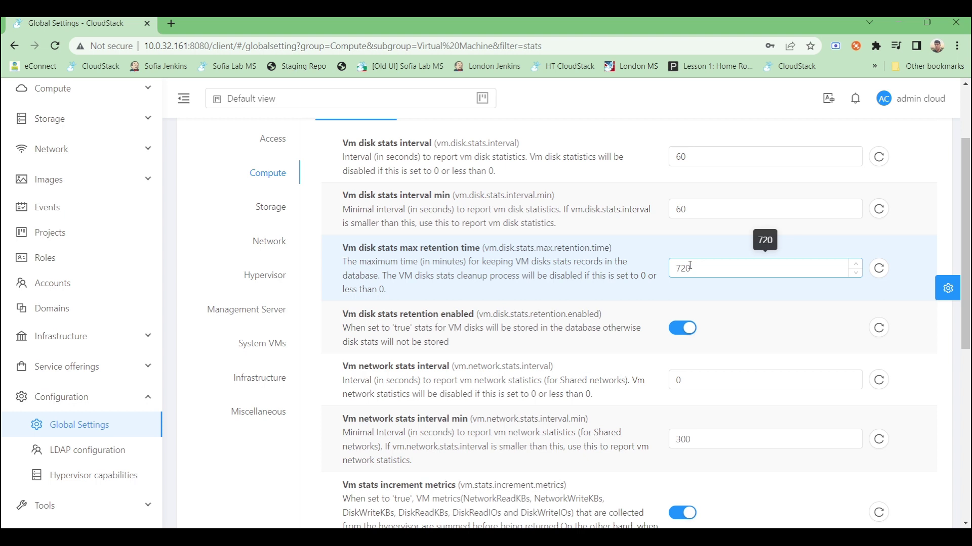
- Review the remaining VM stats settings, covering disk stats retention, network stats intervals, increment metrics, VM stats interval and retention, and user-VM-only collection
{"action": "scroll", "coordinate": [690, 265], "scroll_direction": "down", "scroll_amount": 2}
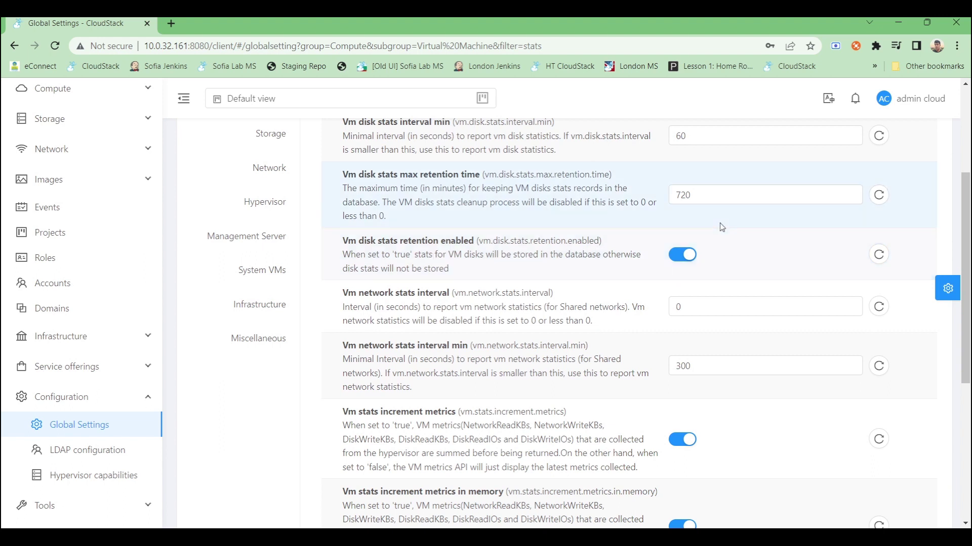
{"action": "scroll", "coordinate": [703, 248], "scroll_direction": "down", "scroll_amount": 1}
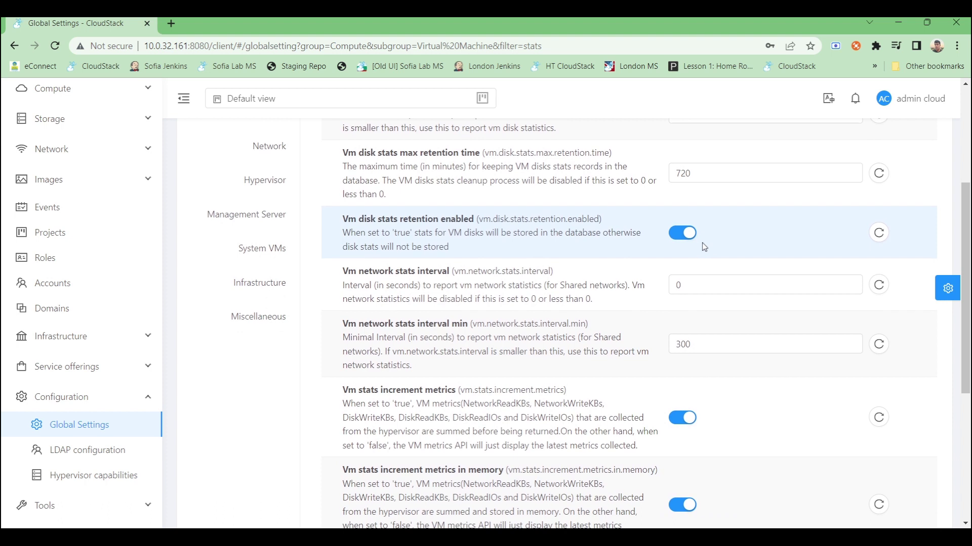
{"action": "scroll", "coordinate": [703, 247], "scroll_direction": "down", "scroll_amount": 1}
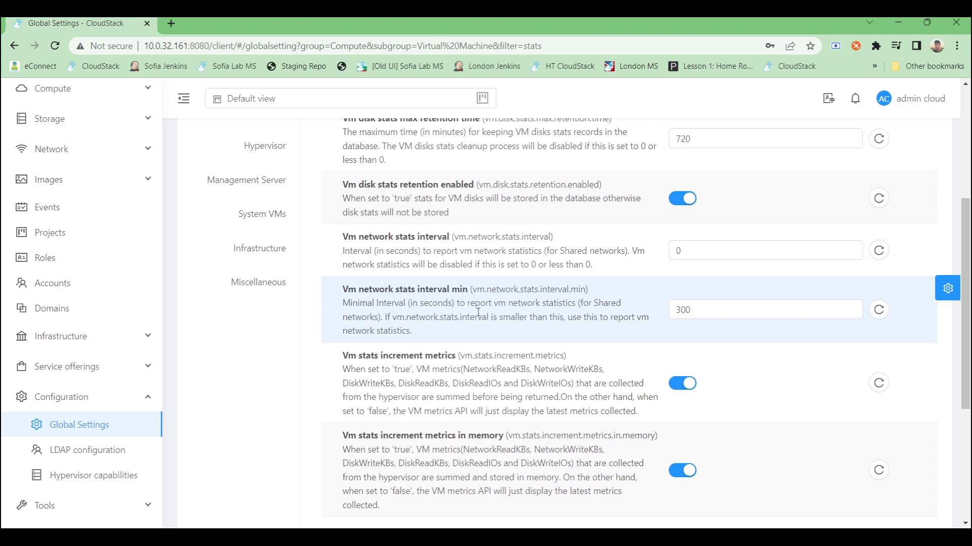
{"action": "scroll", "coordinate": [478, 312], "scroll_direction": "down", "scroll_amount": 5}
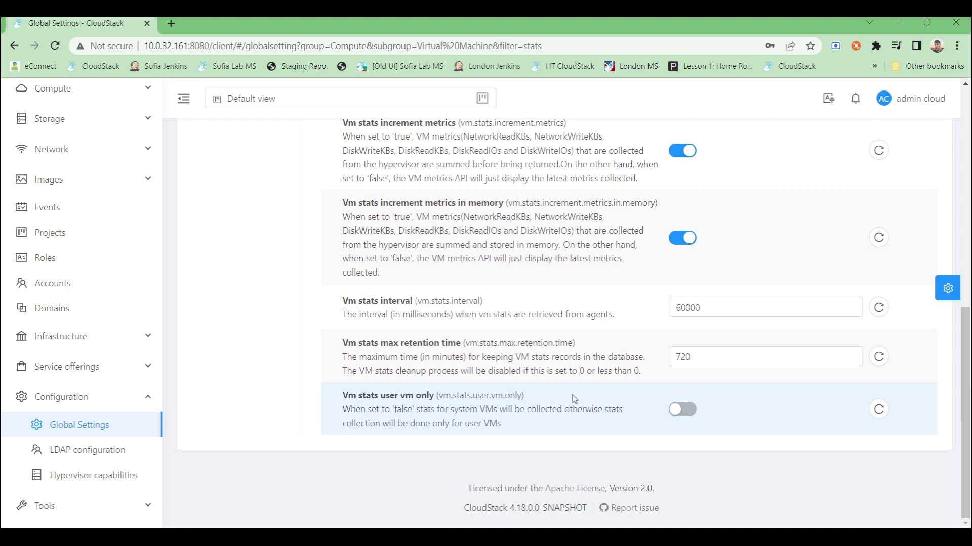
{"action": "key", "text": "alt"}
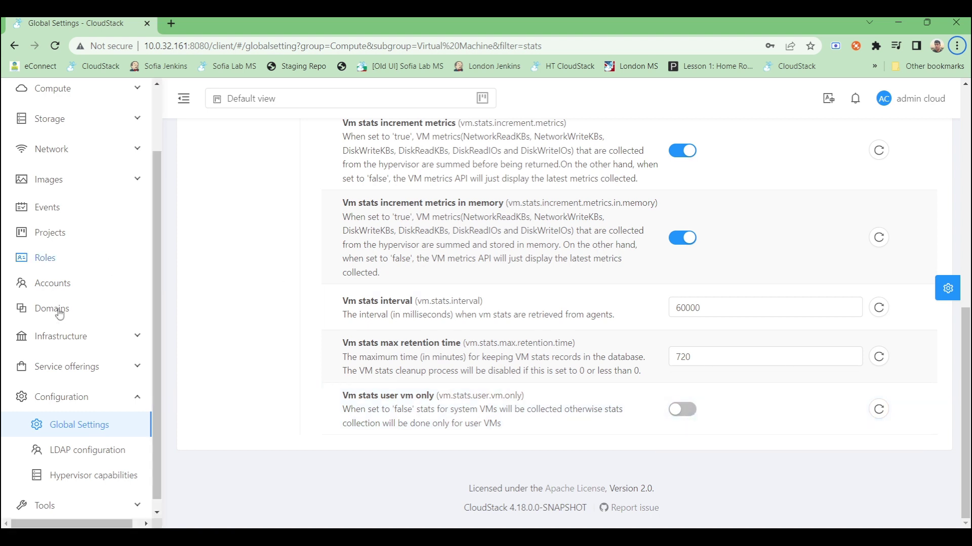
- Open the volumes list, return to the test-vm instance's metrics, and review its CPU and memory charts for the last hour
{"action": "scroll", "coordinate": [59, 375], "scroll_direction": "up", "scroll_amount": 2}
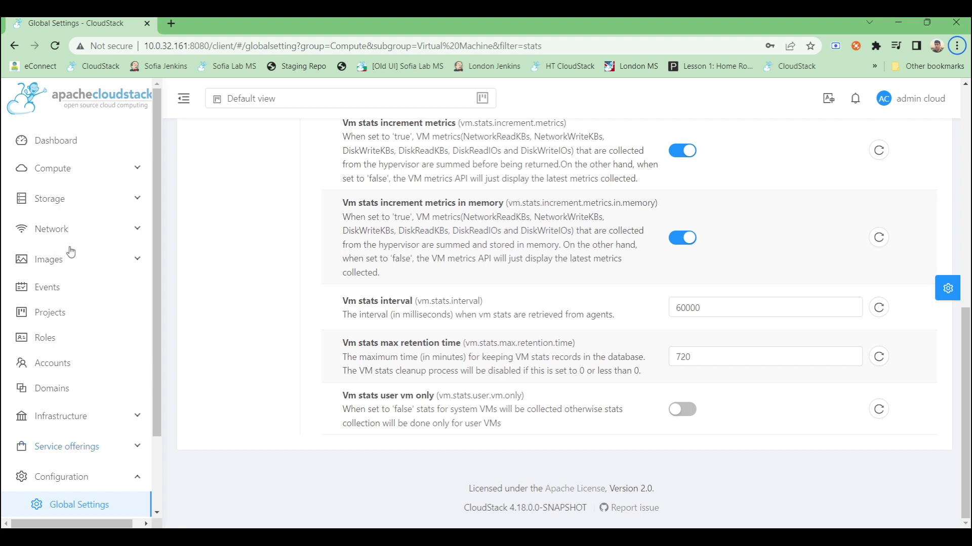
{"action": "left_click", "coordinate": [59, 195]}
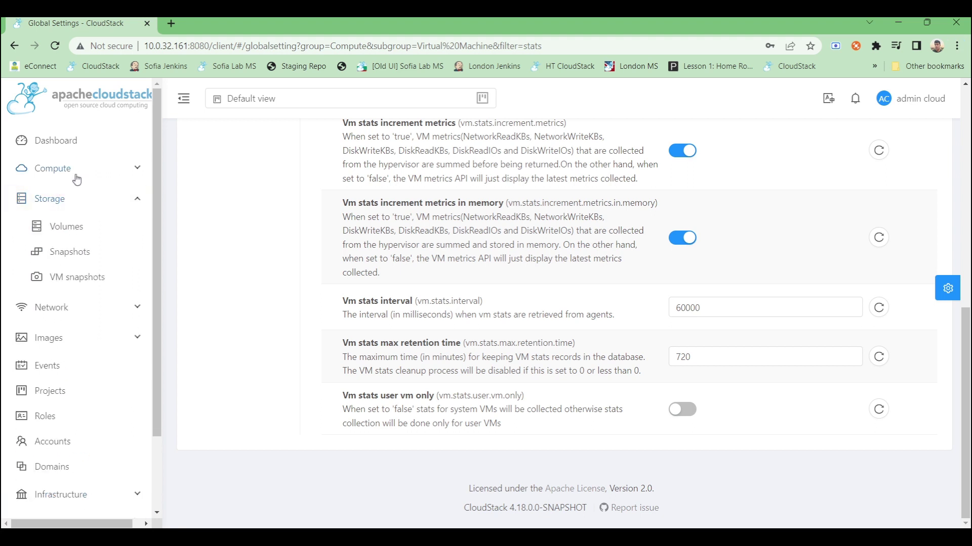
{"action": "left_click", "coordinate": [63, 227]}
{"action": "left_click", "coordinate": [48, 169]}
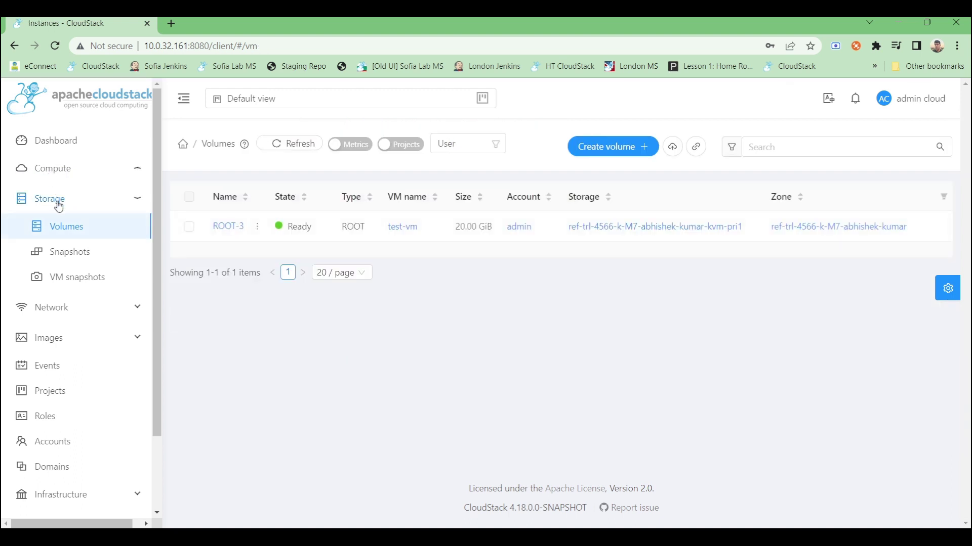
{"action": "left_click", "coordinate": [62, 197]}
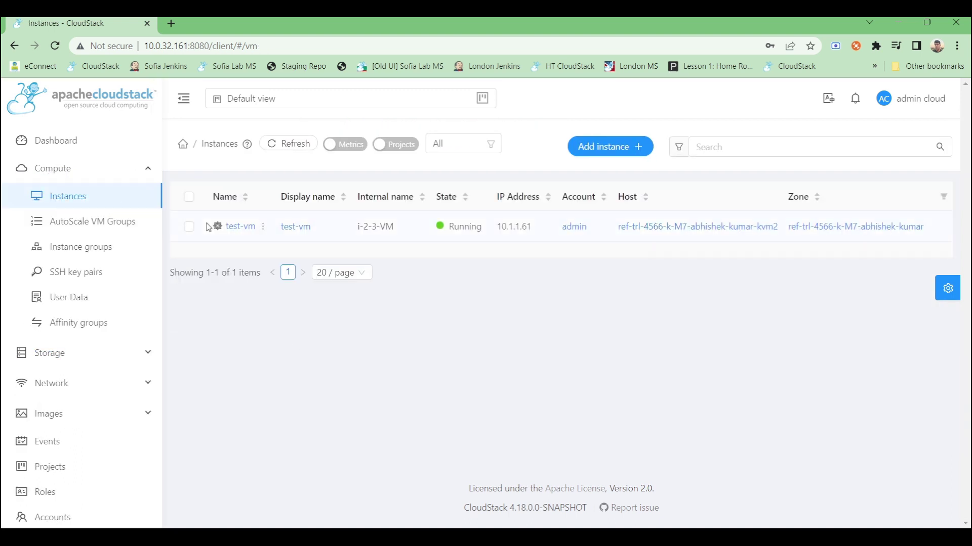
{"action": "left_click", "coordinate": [237, 227]}
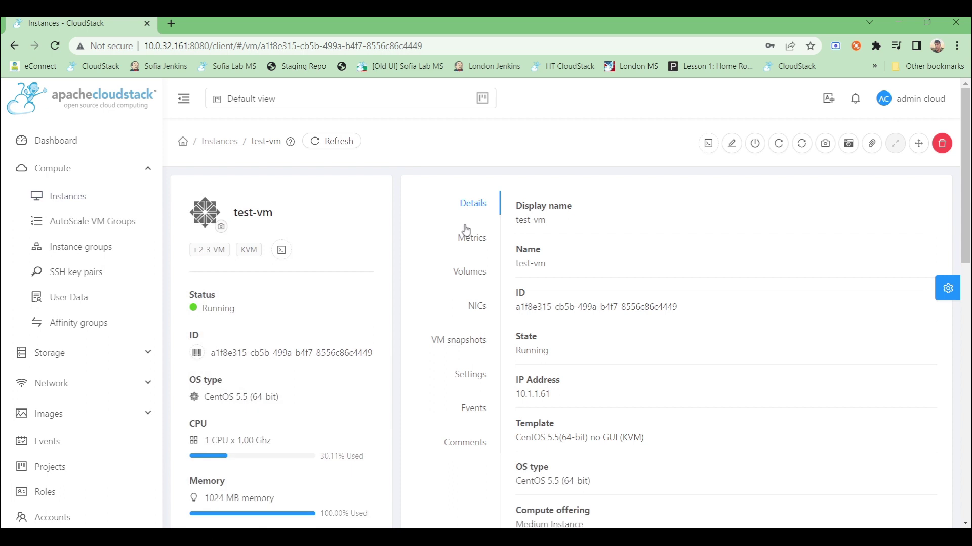
{"action": "left_click", "coordinate": [464, 238]}
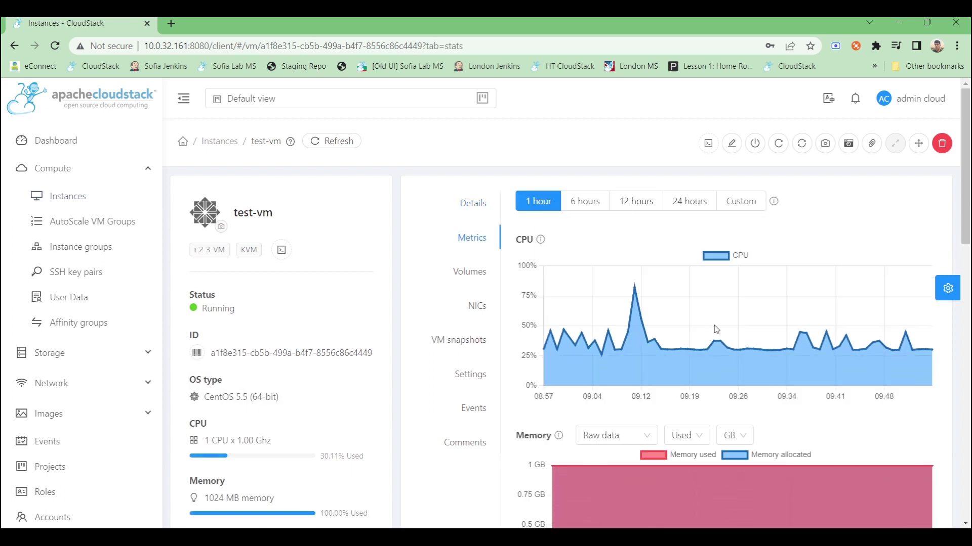
{"action": "scroll", "coordinate": [714, 328], "scroll_direction": "down", "scroll_amount": 2}
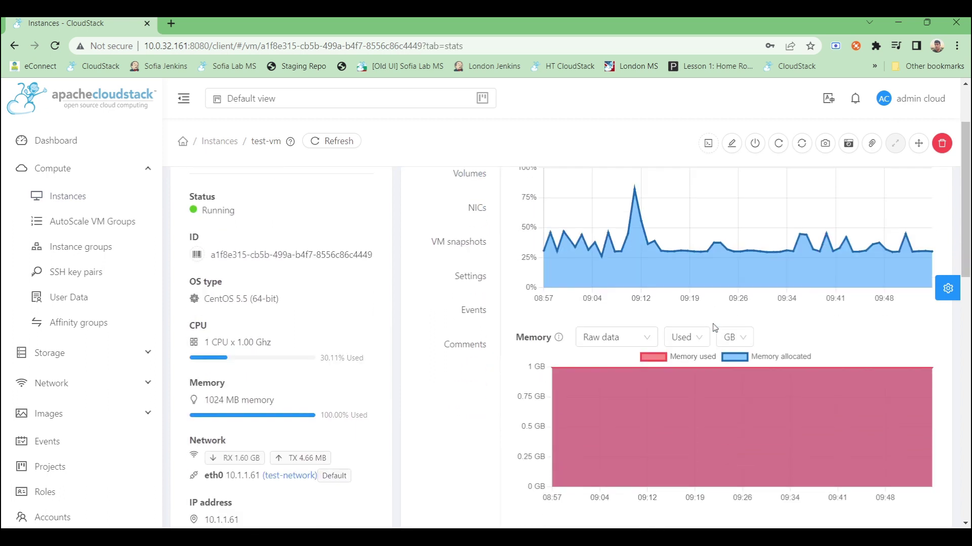
{"action": "scroll", "coordinate": [714, 328], "scroll_direction": "up", "scroll_amount": 1}
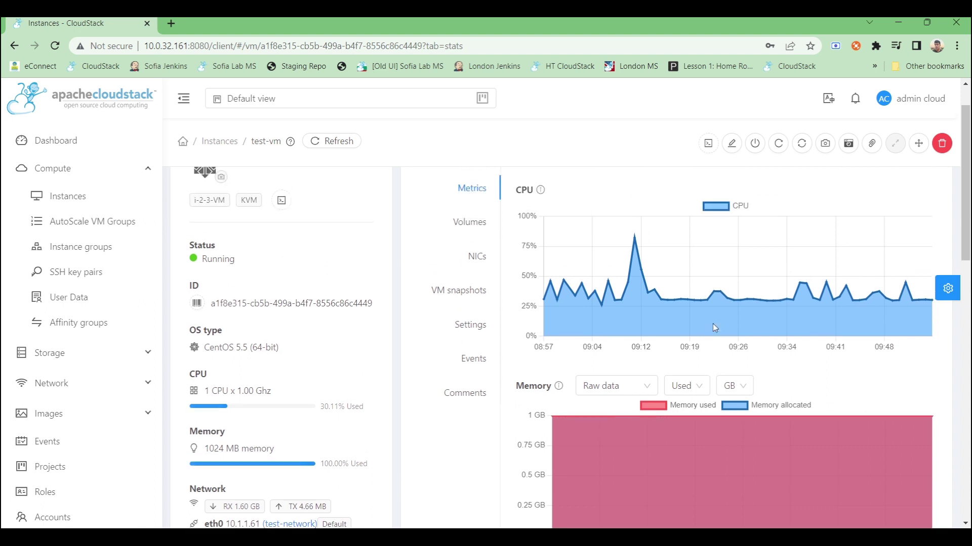
{"action": "scroll", "coordinate": [714, 328], "scroll_direction": "up", "scroll_amount": 1}
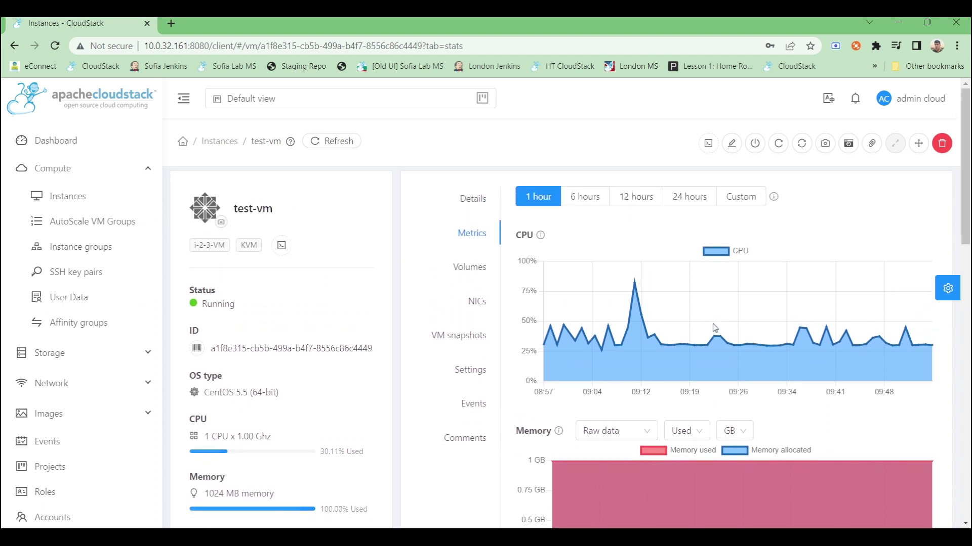